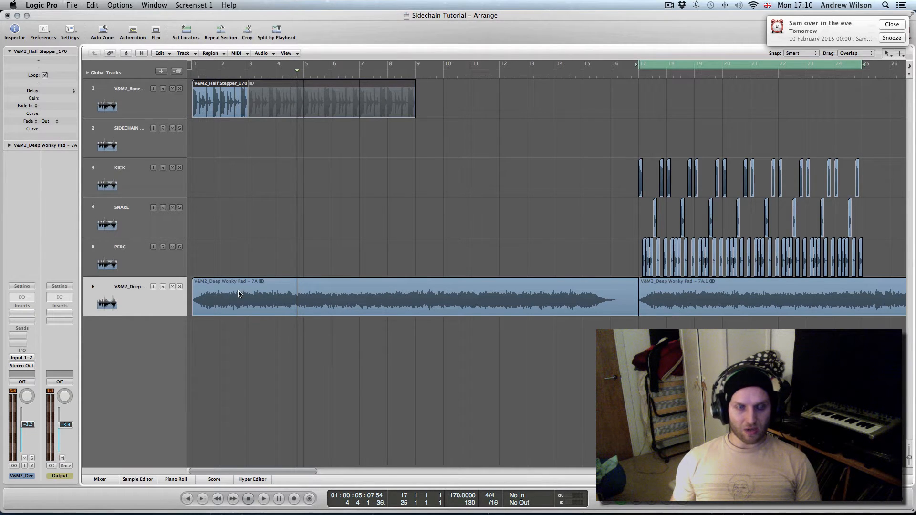
- Play the opening section and set the cycle range to bars 1 to 10, then stop playback
key(space)
drag(196, 66, 435, 78)
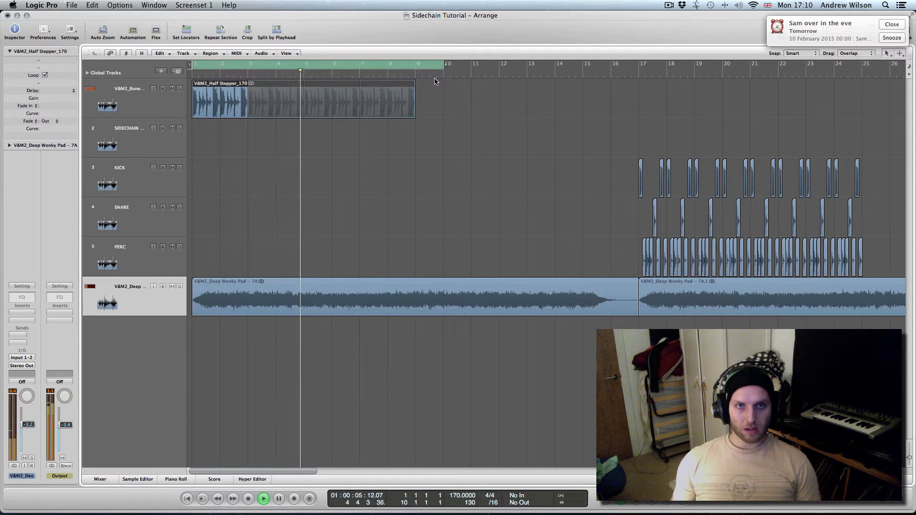
key(space)
click(349, 66)
- Set the cycle range to bars 17 to 25, covering the separate kick, snare and percussion hits
scroll(455, 114, right, 2)
scroll(455, 115, right, 10)
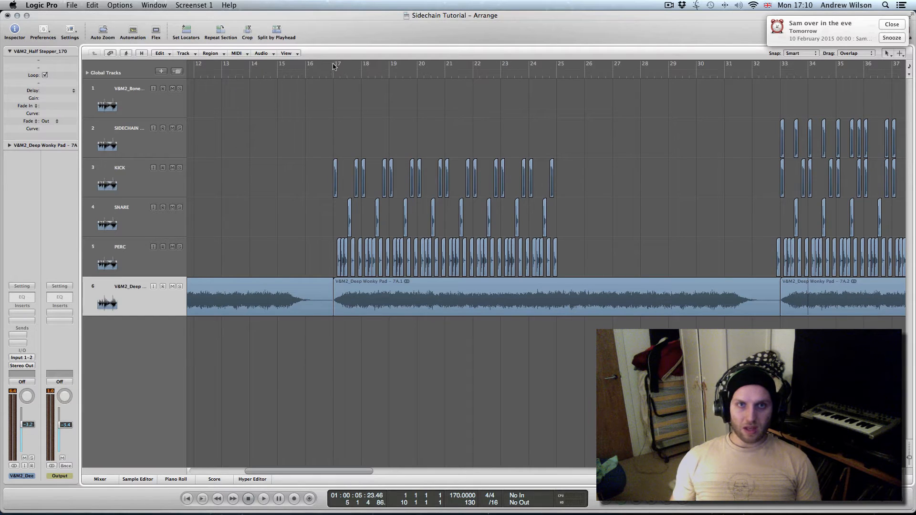
drag(333, 66, 557, 66)
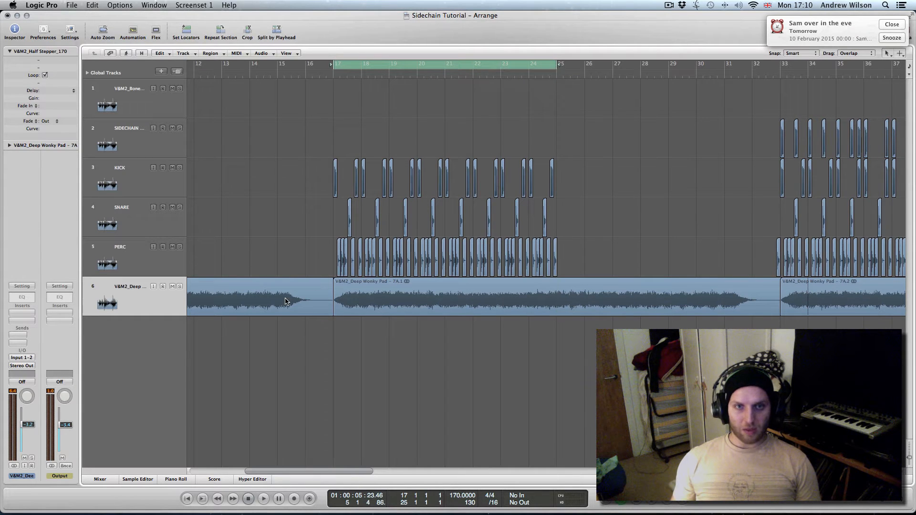
scroll(239, 207, left, 12)
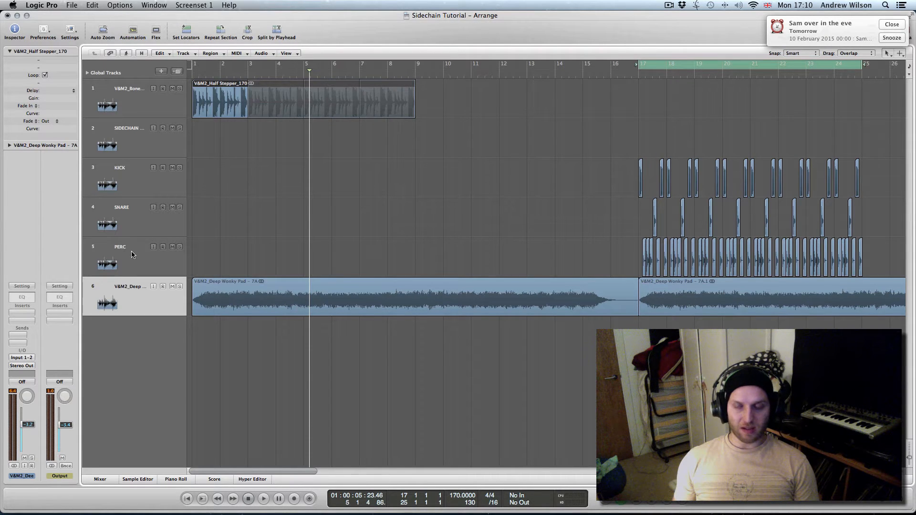
scroll(453, 231, right, 8)
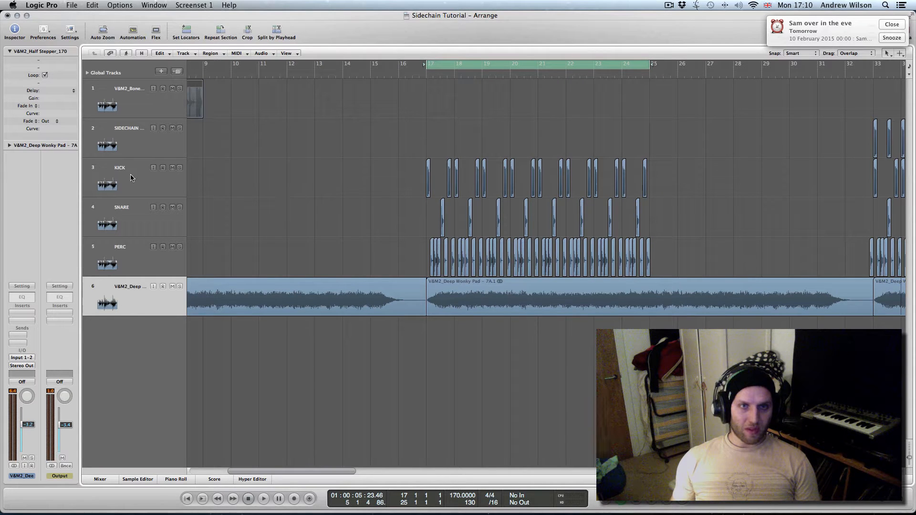
- Insert the stereo FabFilter FF Pro-C compressor on the Deep Wonky Pad track and place its window clear of the channel strip
click(23, 314)
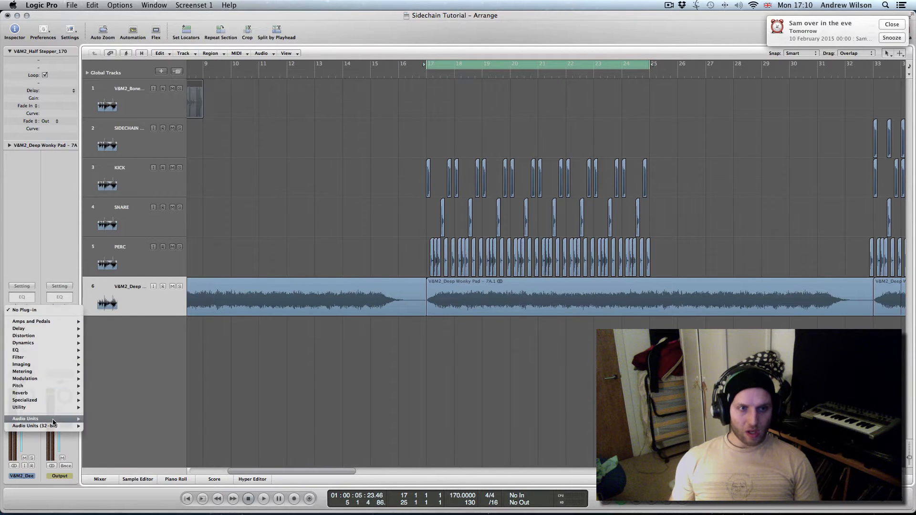
mouse_move(29, 418)
mouse_move(168, 443)
mouse_move(233, 450)
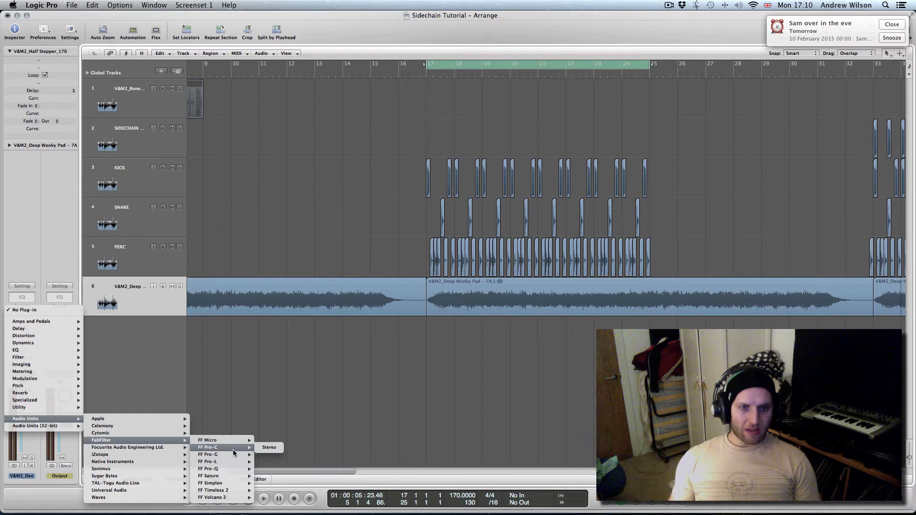
click(268, 448)
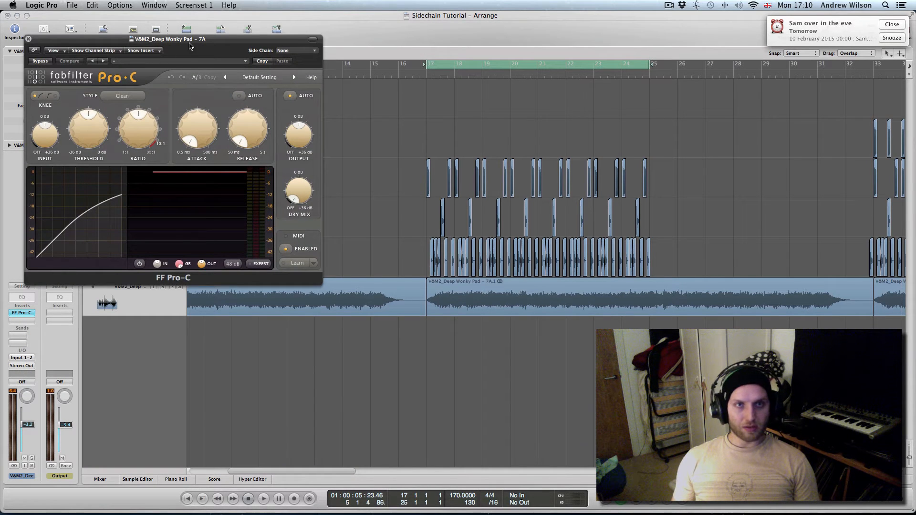
drag(216, 36, 316, 26)
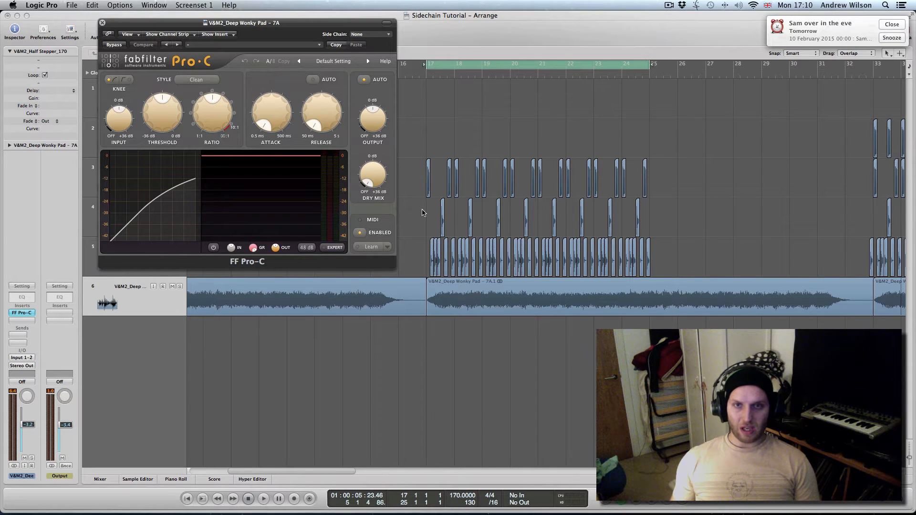
drag(334, 25, 336, 22)
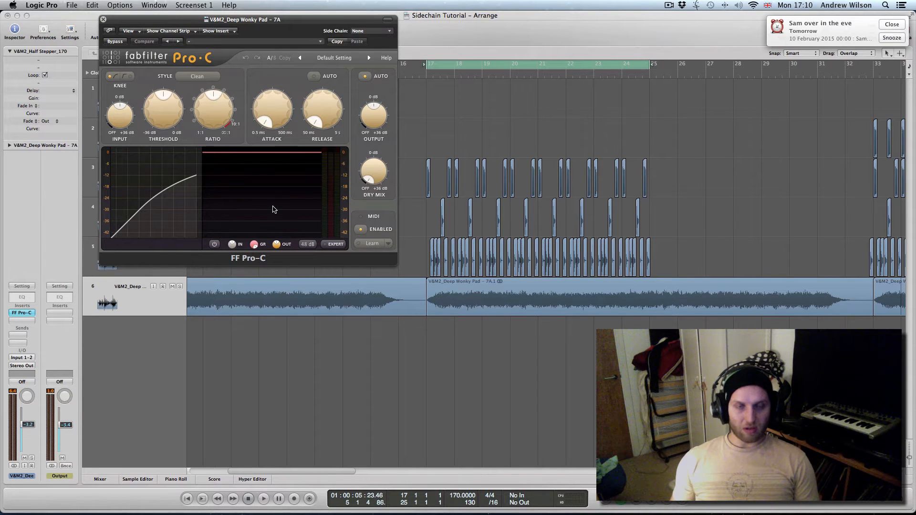
drag(295, 23, 287, 24)
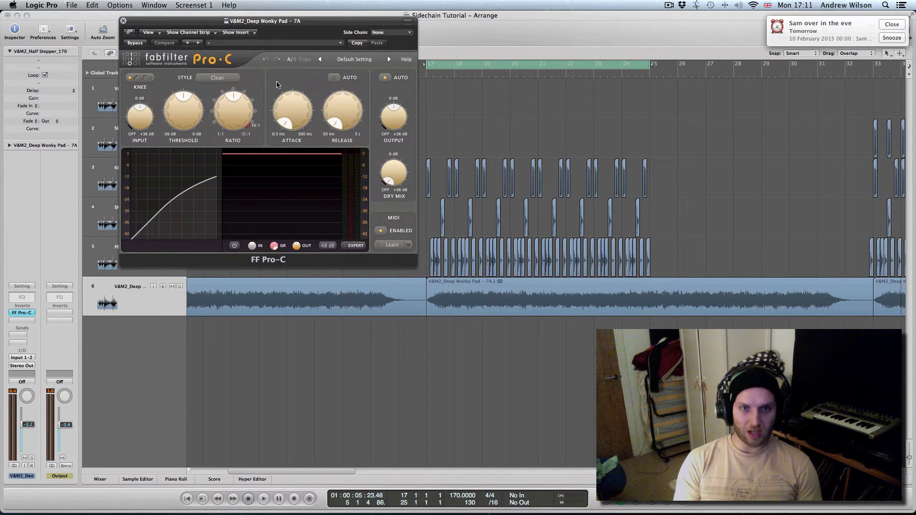
- Show Pro-C's expert controls and switch its side chain input to external
click(357, 246)
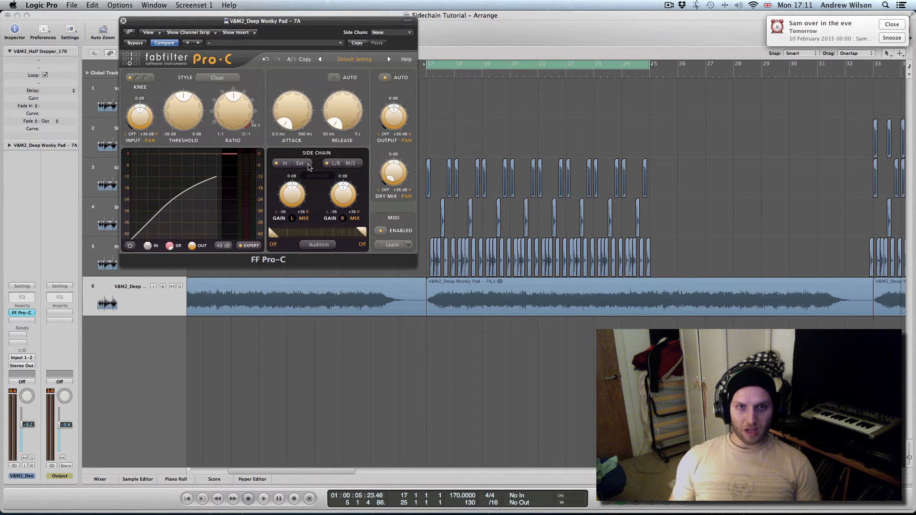
click(308, 165)
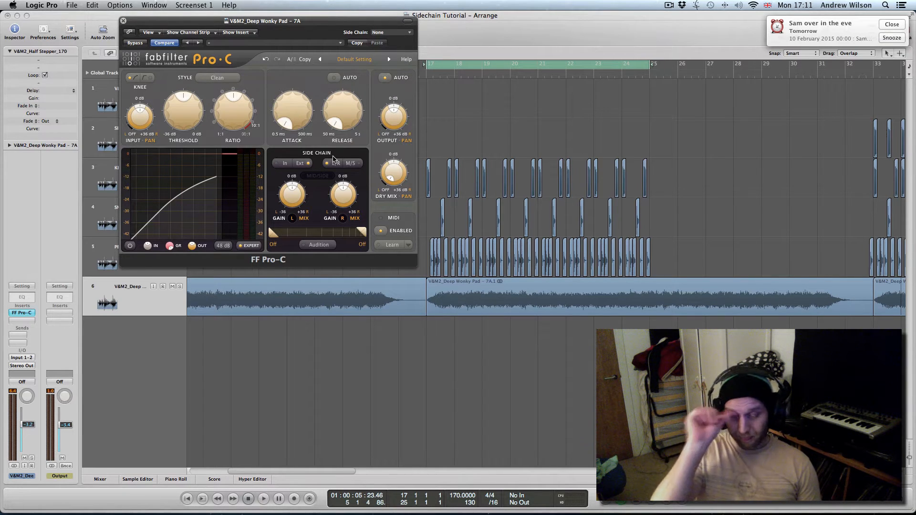
drag(330, 20, 322, 116)
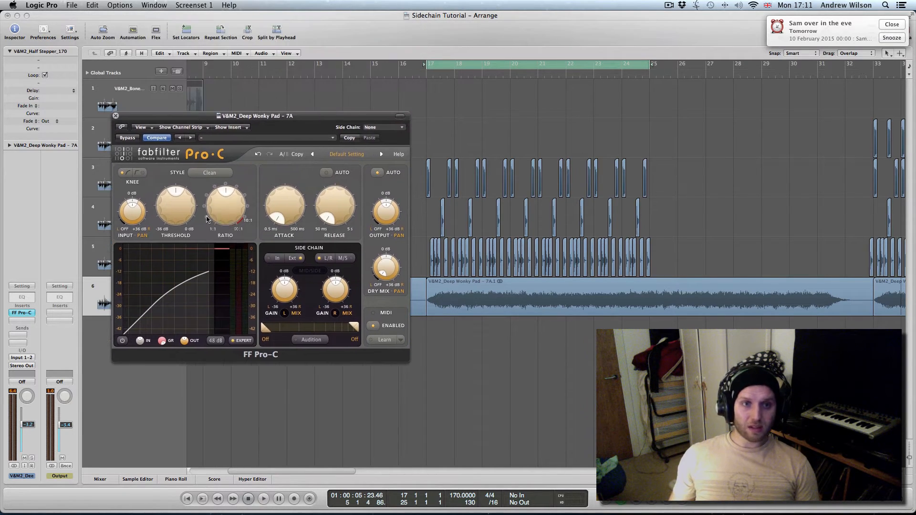
- Set the compressor's threshold to -36 dB and its ratio to maximum, with automatic output gain off
drag(179, 214, 179, 236)
drag(229, 204, 228, 176)
drag(184, 214, 173, 309)
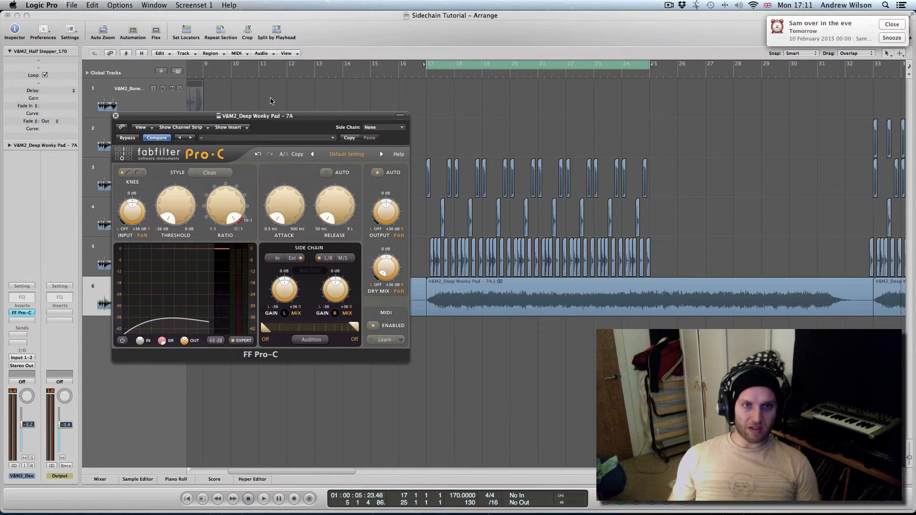
drag(281, 121, 276, 76)
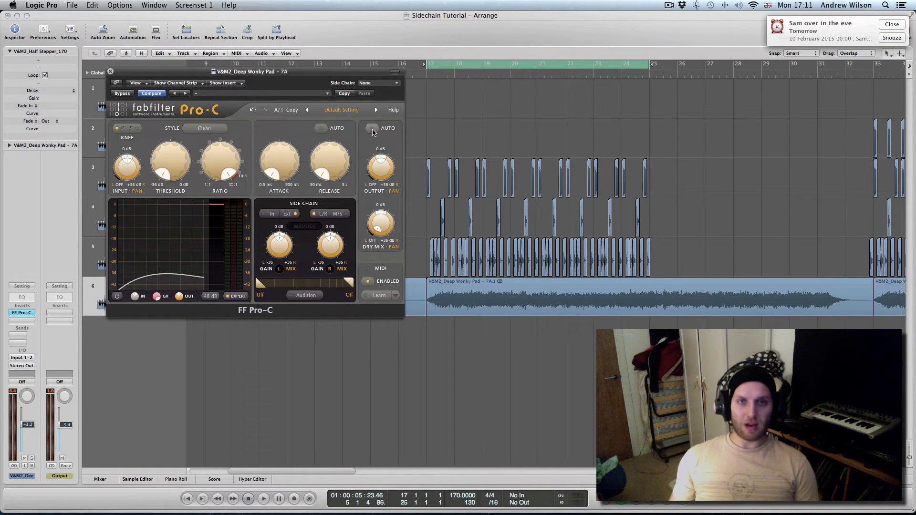
- Choose Audio 3 – KICK as the compressor's side chain source
click(384, 84)
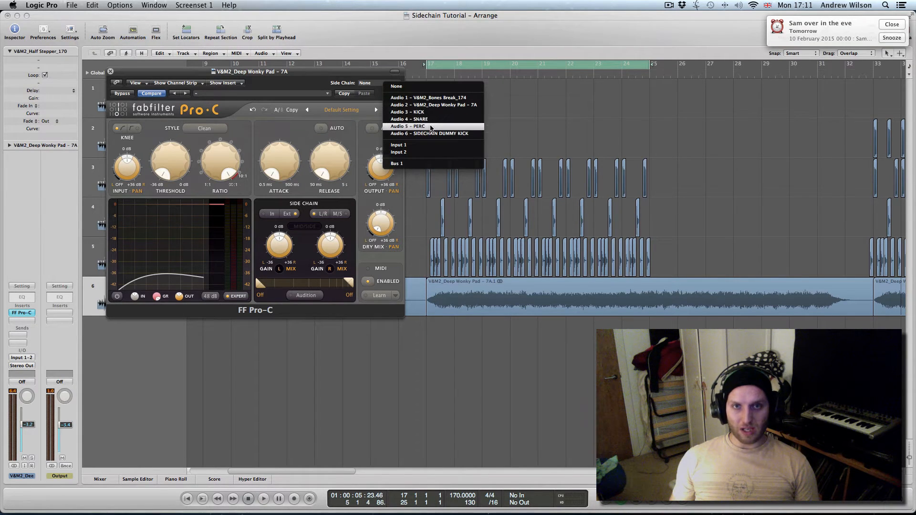
click(430, 111)
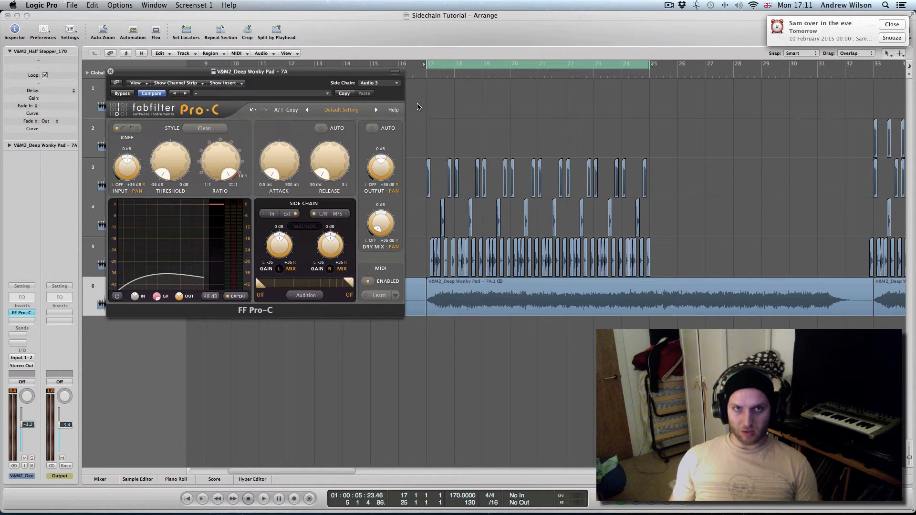
mouse_move(315, 72)
mouse_down()
mouse_move(315, 122)
mouse_move(434, 116)
mouse_move(313, 89)
mouse_up()
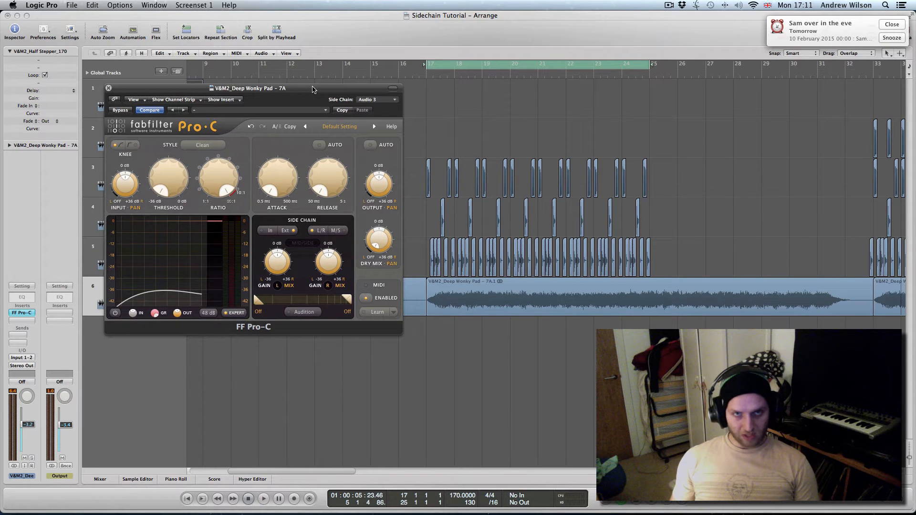
- Play the cycled section to hear how the kick triggers compression on the pad, then stop playback
key(space)
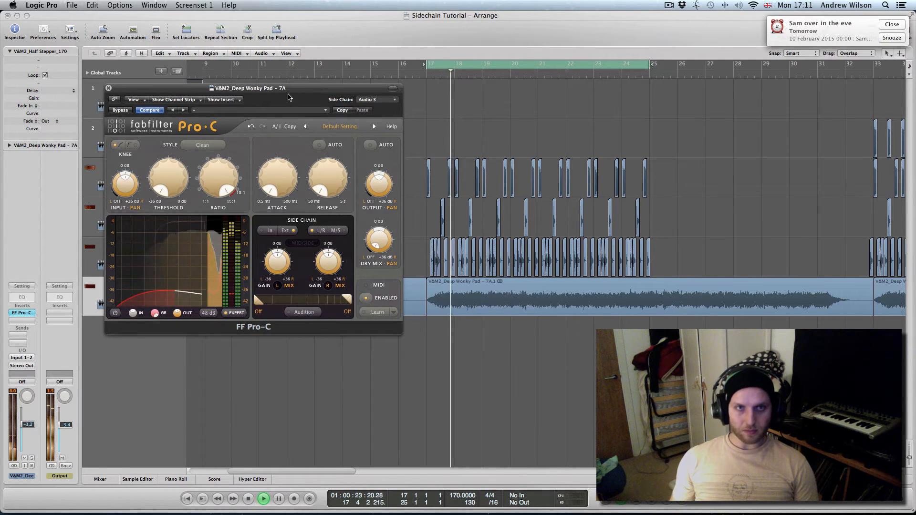
drag(313, 87, 314, 84)
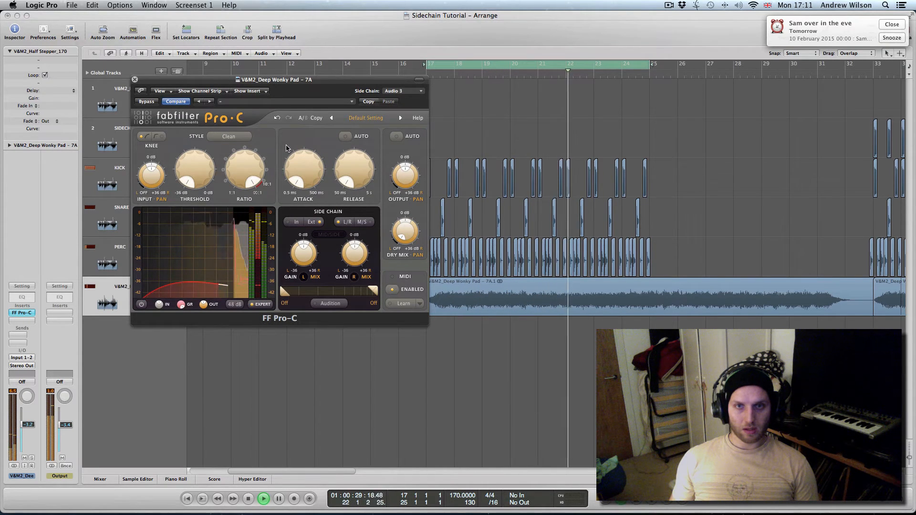
key(space)
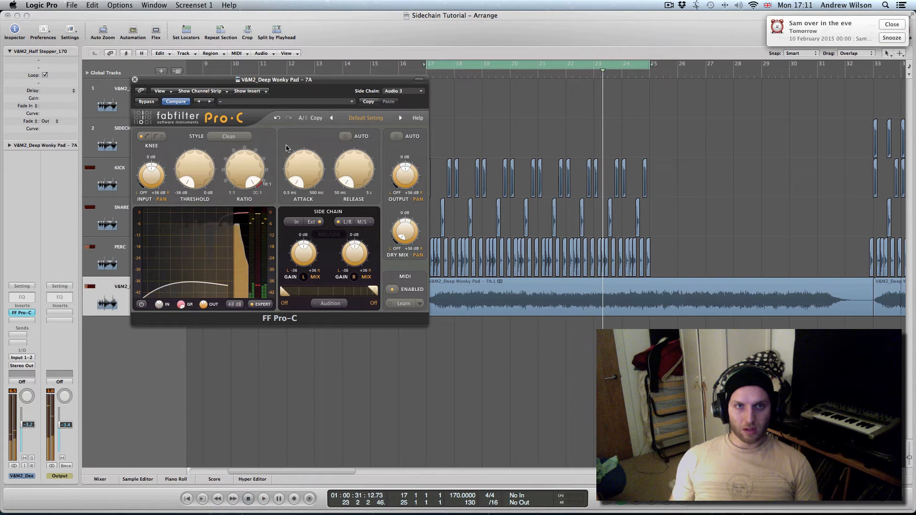
drag(325, 83, 276, 67)
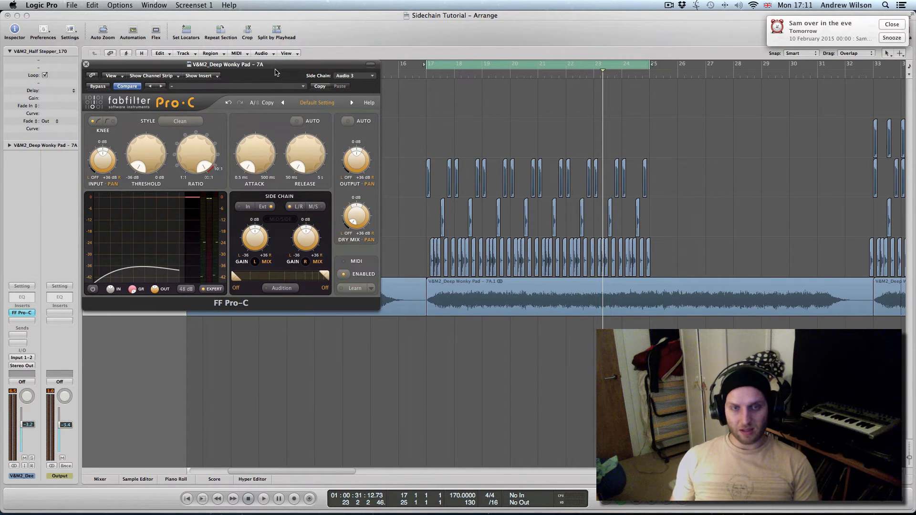
drag(275, 72, 289, 108)
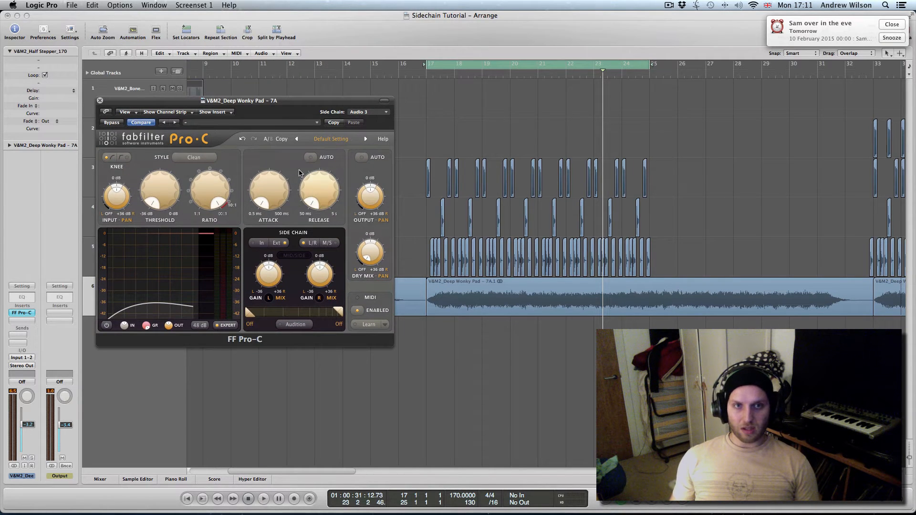
- Try release times of 877.4 ms and 50 ms while playing the cycled section, and settle on 577 ms
mouse_move(166, 187)
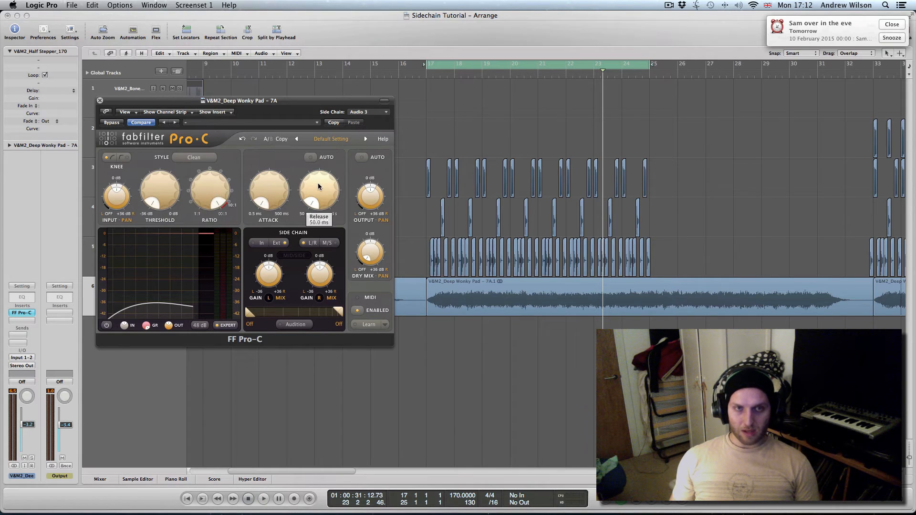
drag(317, 197, 314, 182)
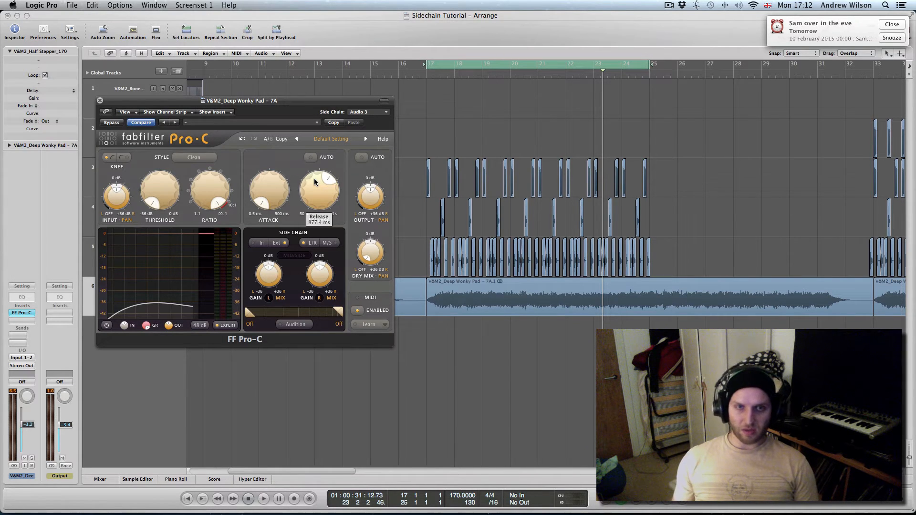
key(space)
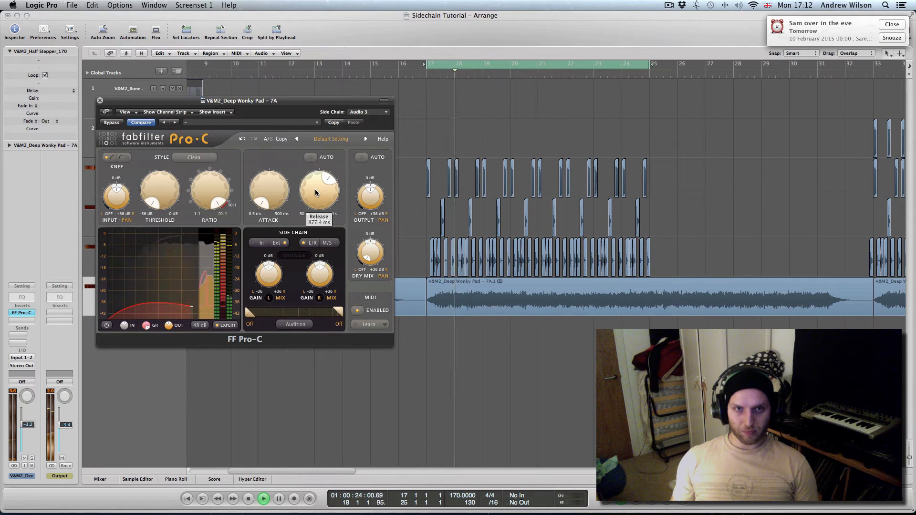
drag(316, 188, 316, 201)
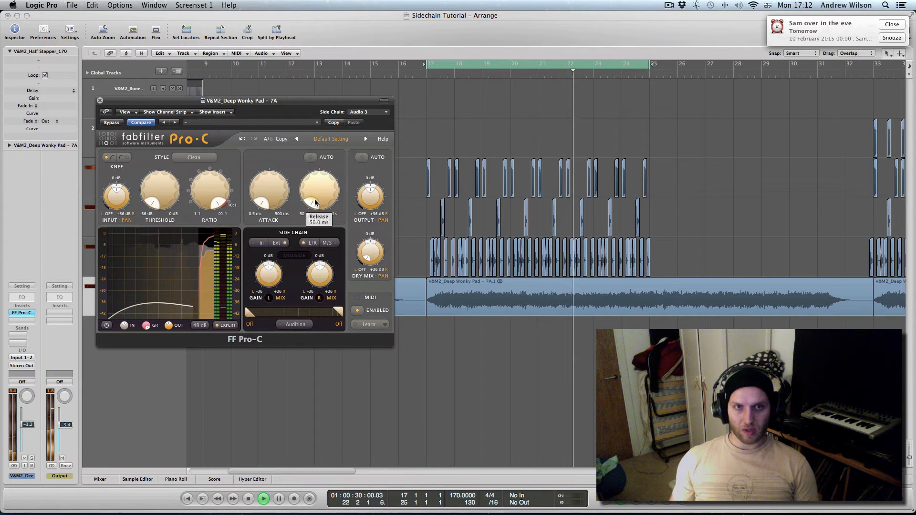
drag(315, 201, 319, 185)
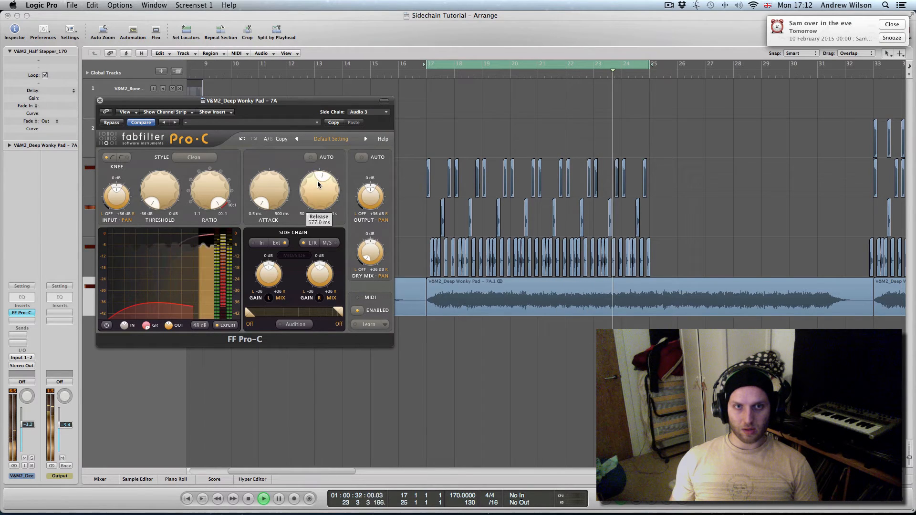
mouse_move(322, 200)
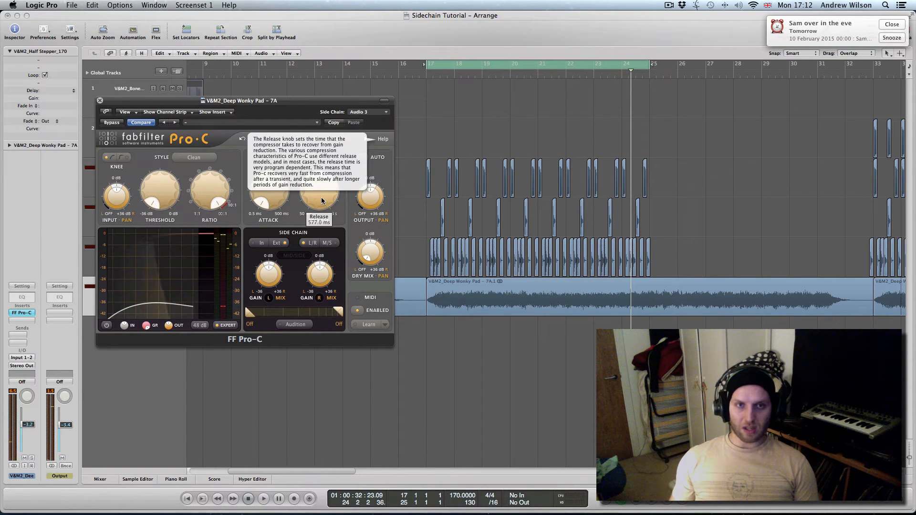
drag(253, 103, 256, 132)
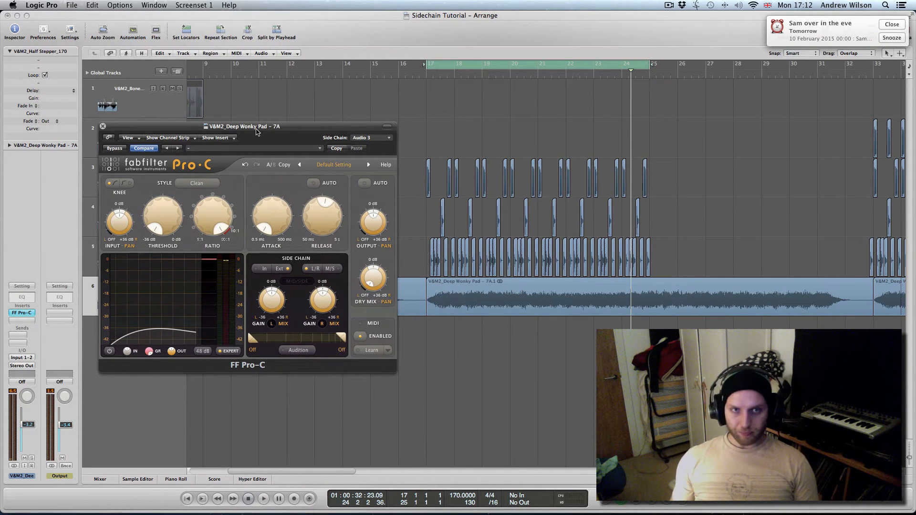
drag(266, 128, 277, 93)
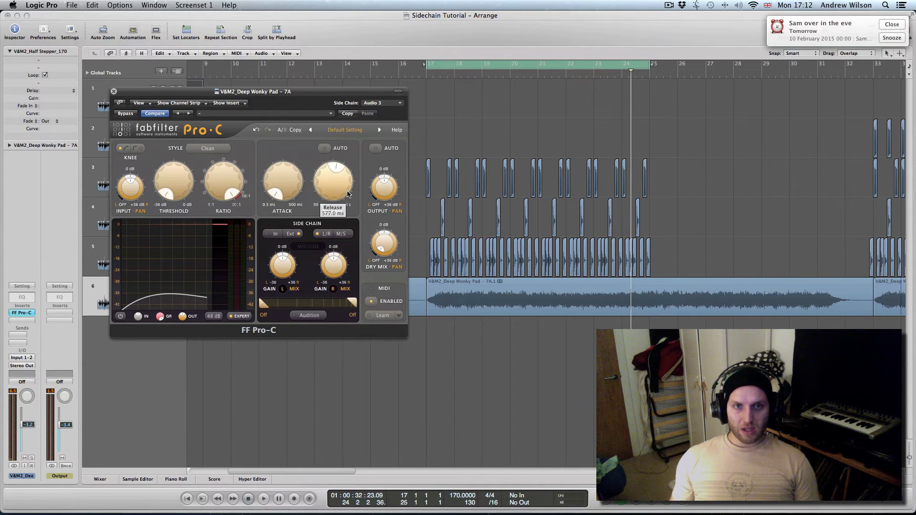
- Change the compressor's side chain source to Audio 4 – SNARE and play the cycled section
drag(296, 95, 299, 214)
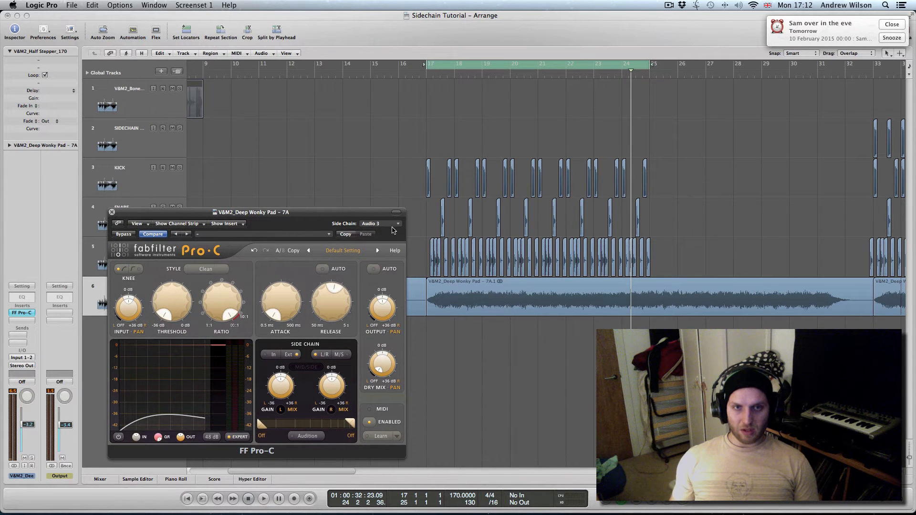
click(393, 226)
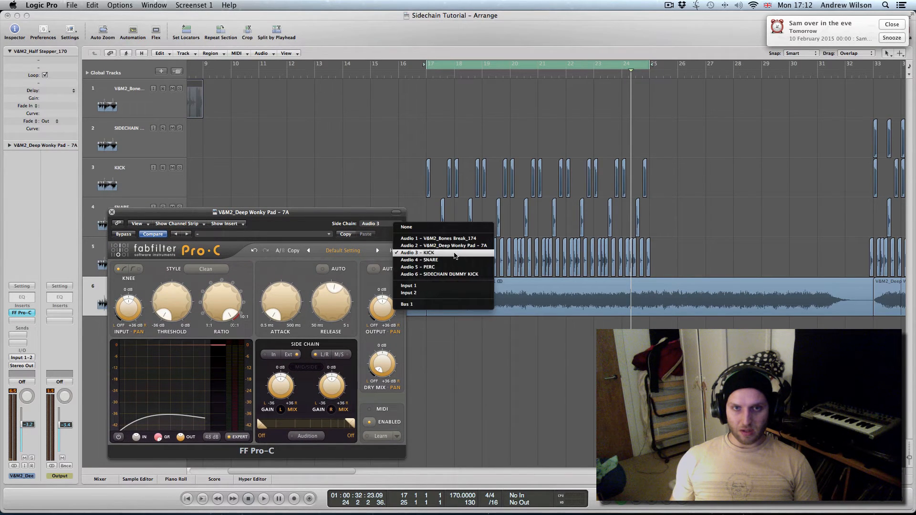
click(454, 266)
key(space)
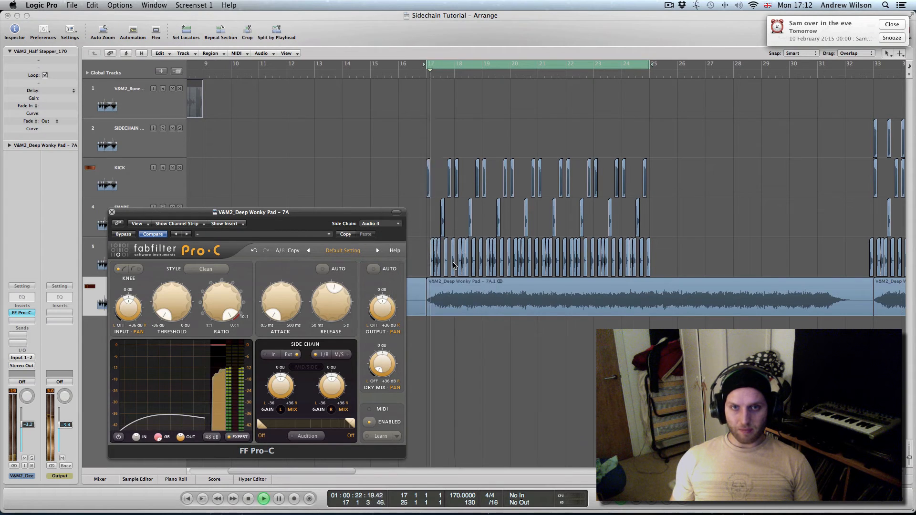
- Lower the compressor's release to its 50 ms minimum during playback and switch the knee to the third option
drag(332, 310, 330, 359)
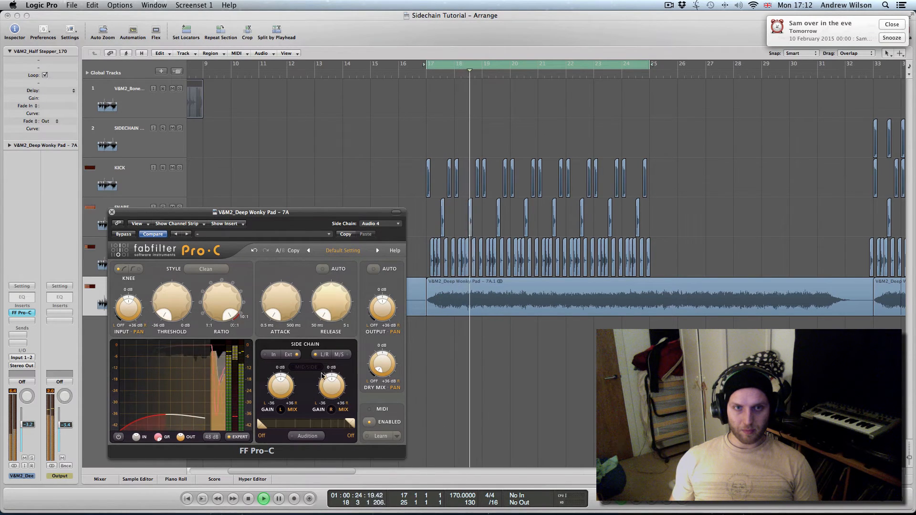
drag(317, 213, 305, 110)
click(126, 166)
- Try the Classic compression style during playback, settle on the Opto style, and stop playback
click(195, 167)
click(205, 187)
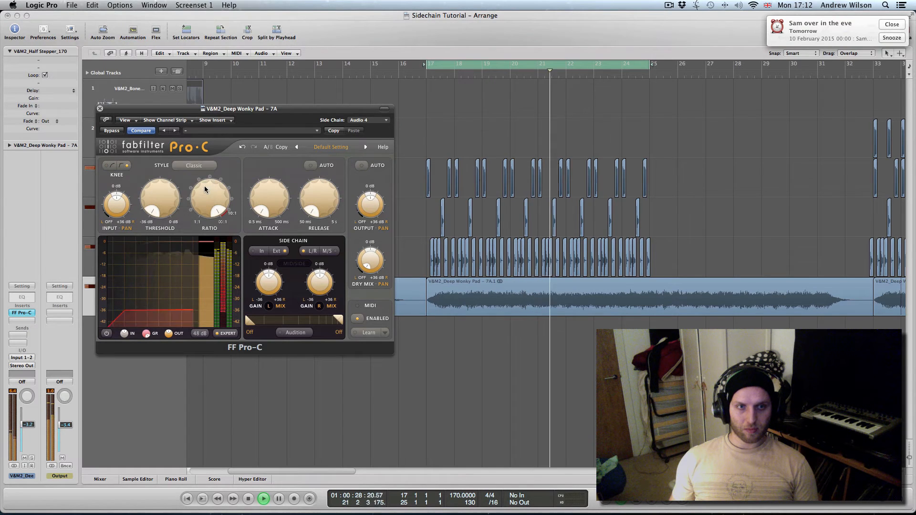
click(194, 166)
click(191, 196)
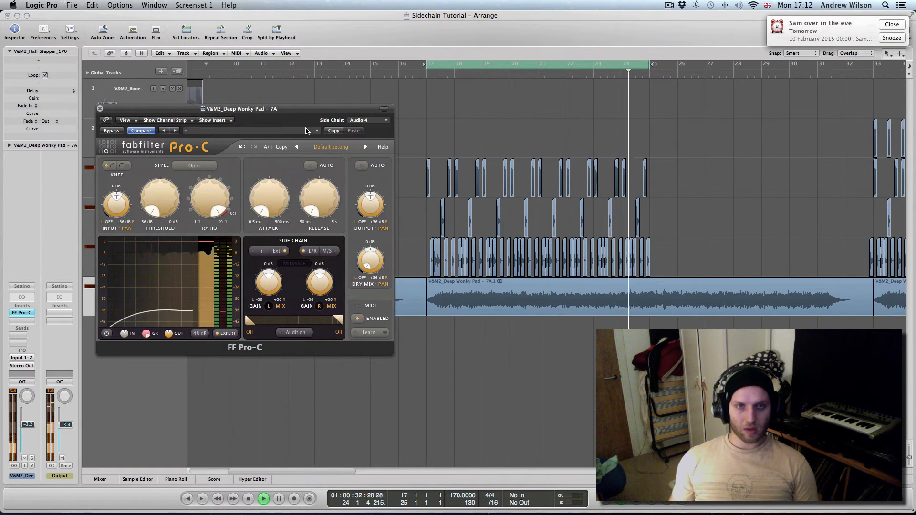
key(space)
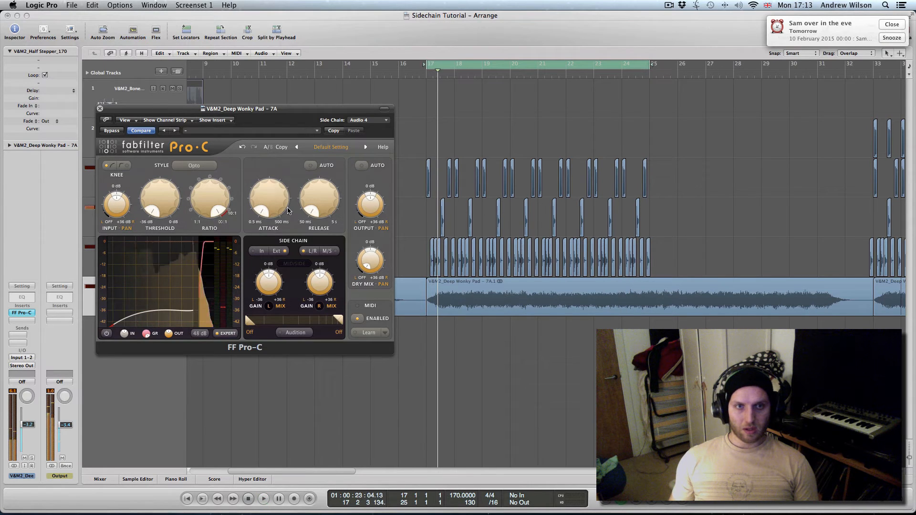
click(206, 167)
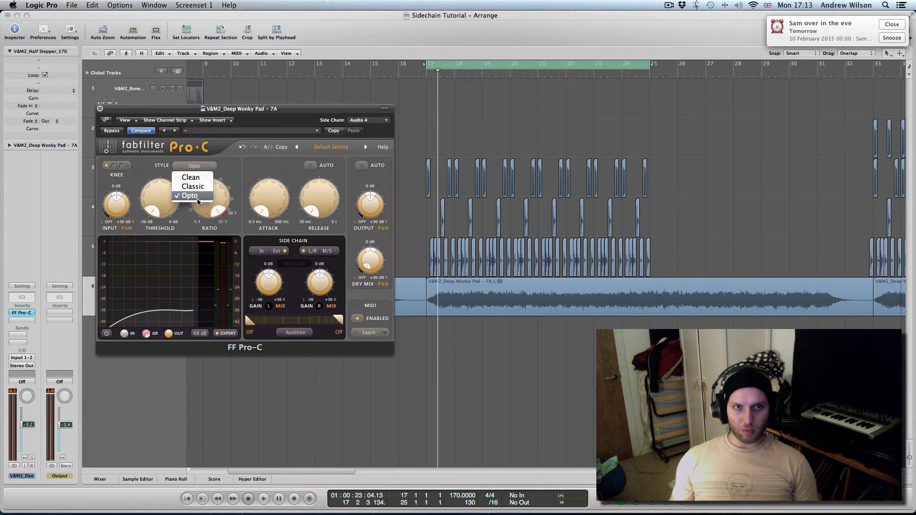
click(149, 175)
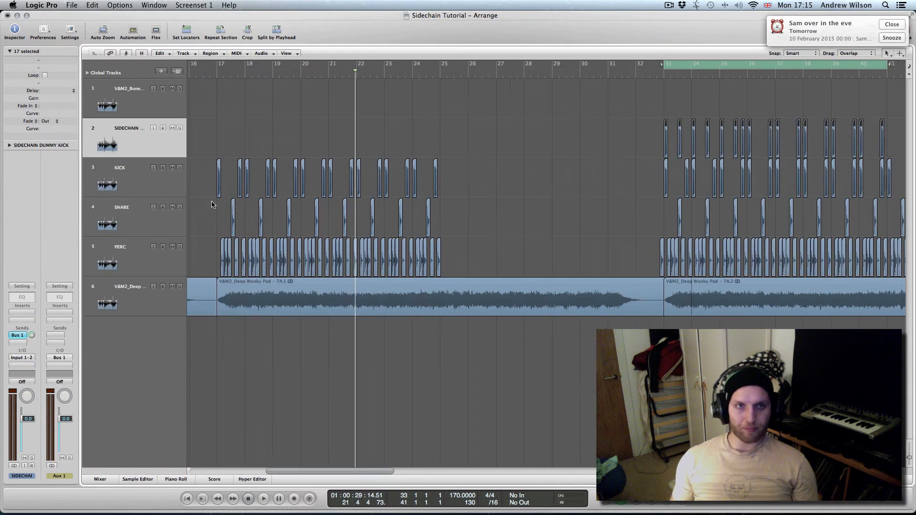
- Examine how the KICK regions at bars 17 and 33 compare with those on the SIDECHAIN DUMMY KICK track
scroll(213, 205, left, 3)
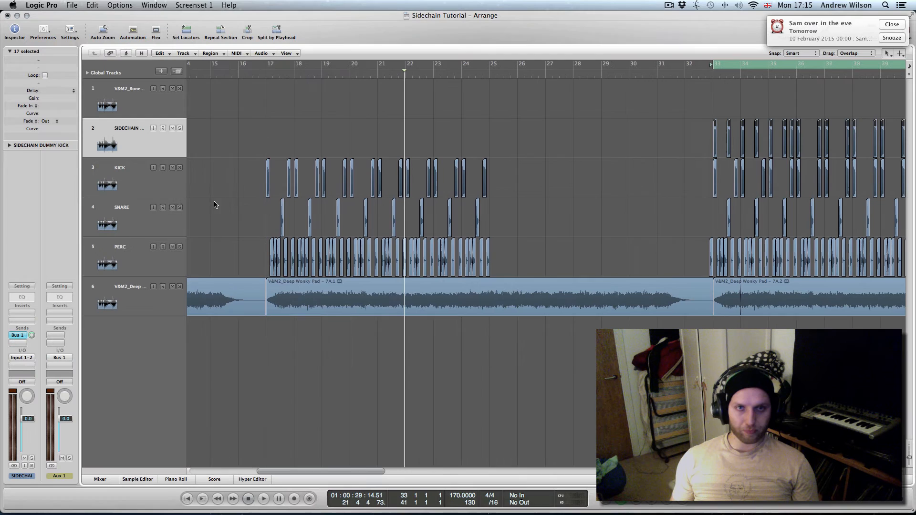
click(147, 186)
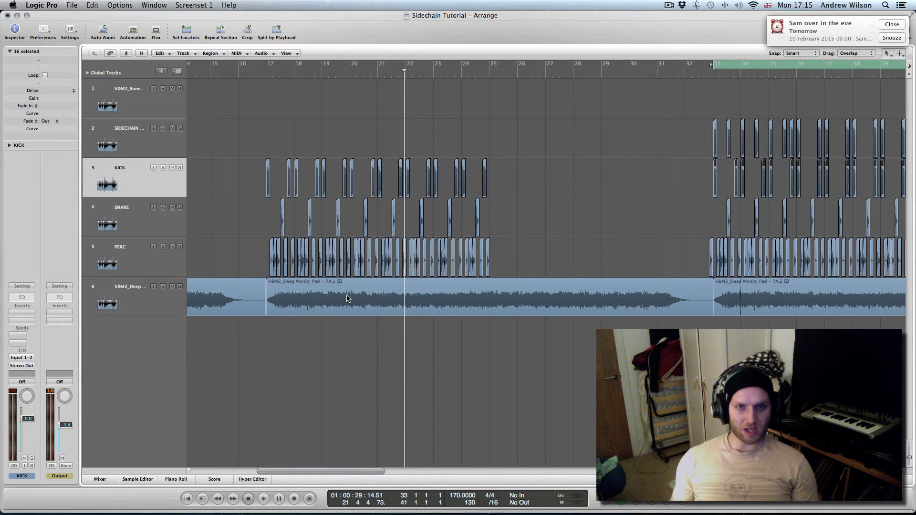
scroll(347, 299, right, 5)
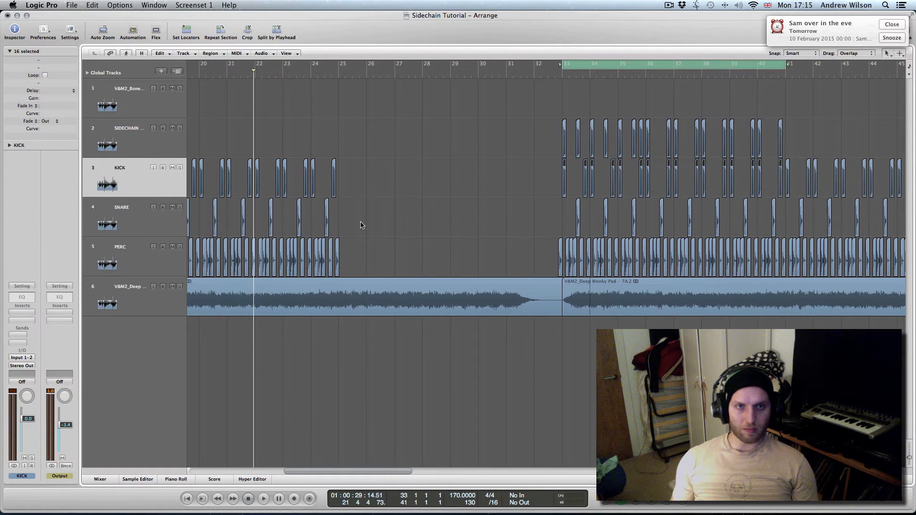
scroll(361, 225, left, 3)
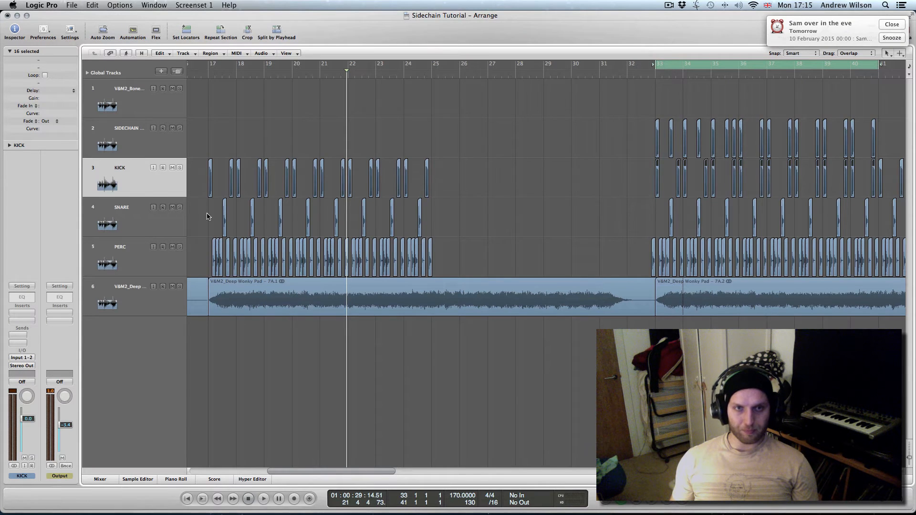
scroll(207, 217, right, 8)
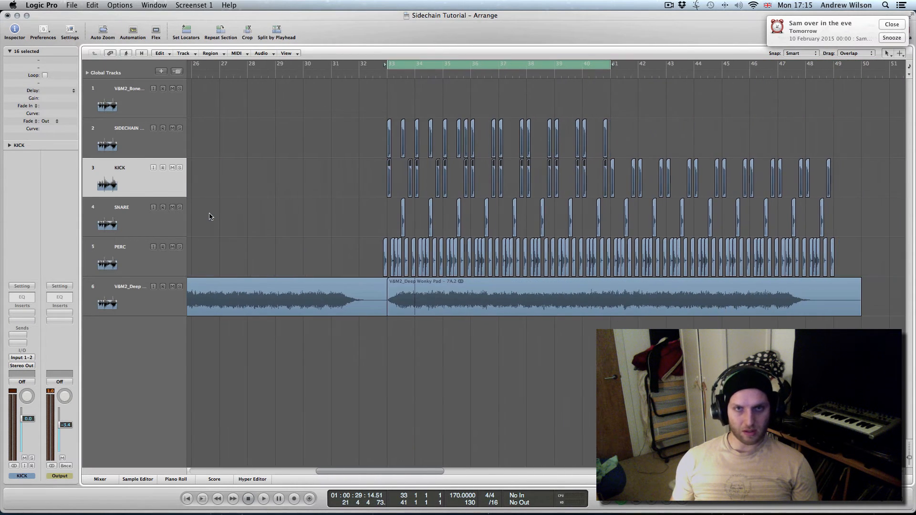
click(346, 141)
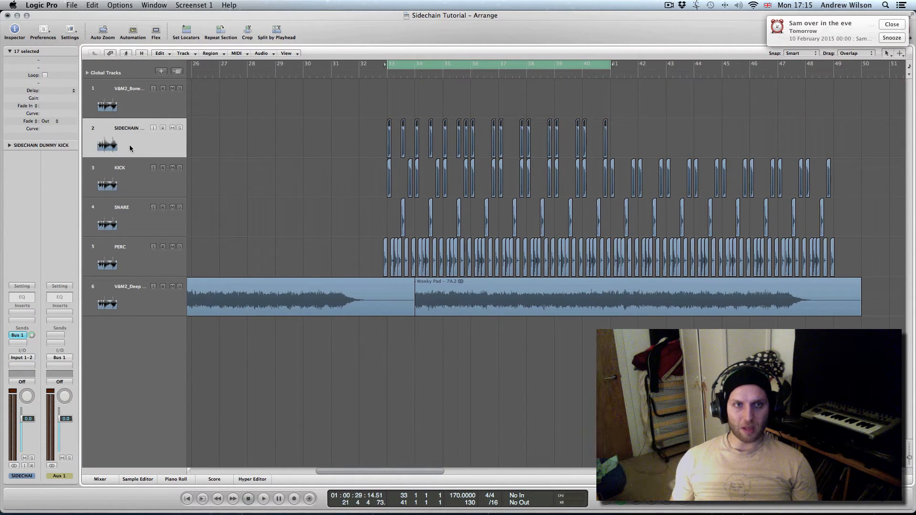
scroll(352, 148, right, 1)
scroll(352, 148, right, 3)
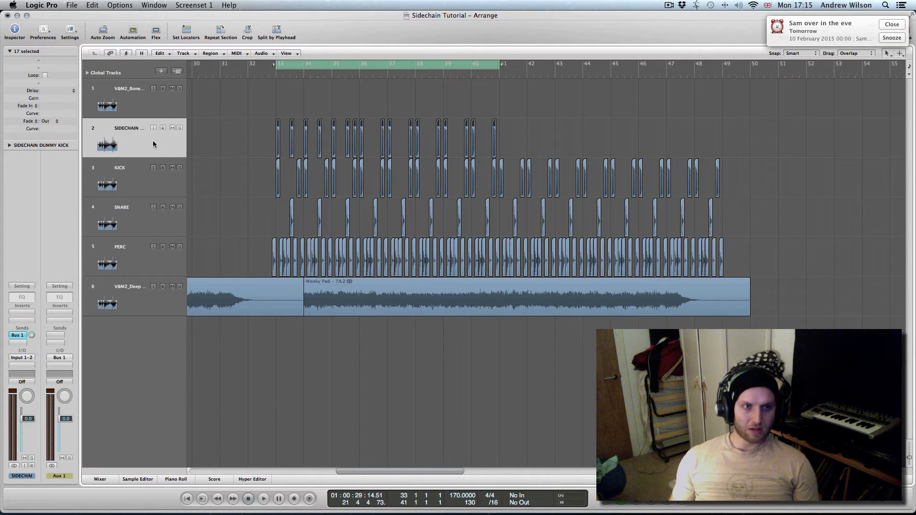
- Check the output options of the SIDECHAIN DUMMY KICK track and keep it on No Output
click(19, 365)
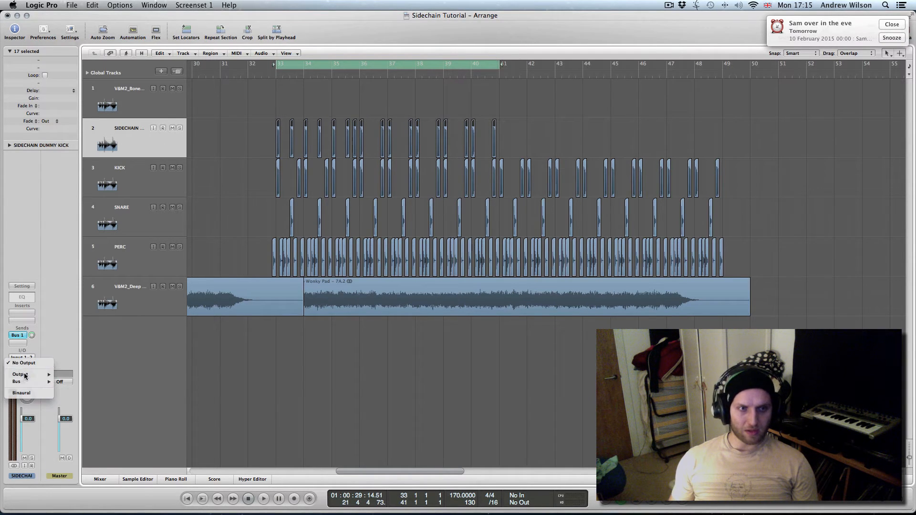
click(73, 373)
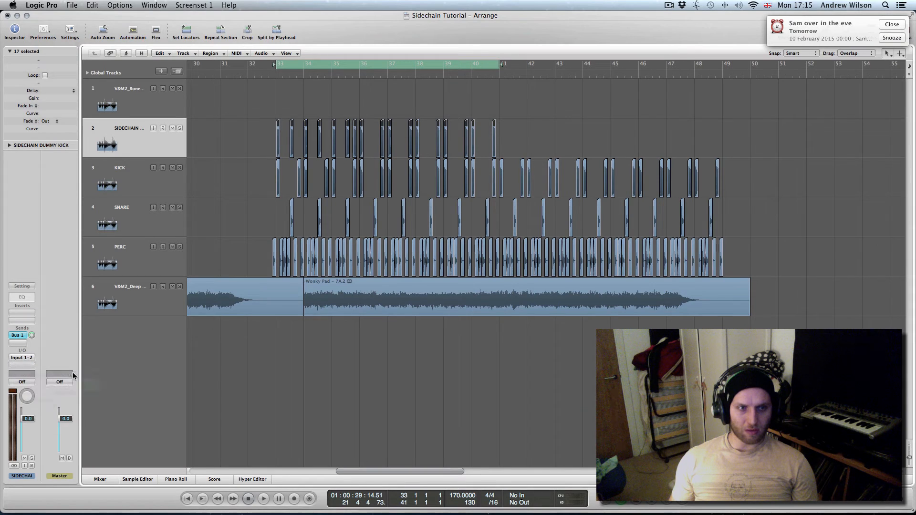
click(22, 366)
click(36, 378)
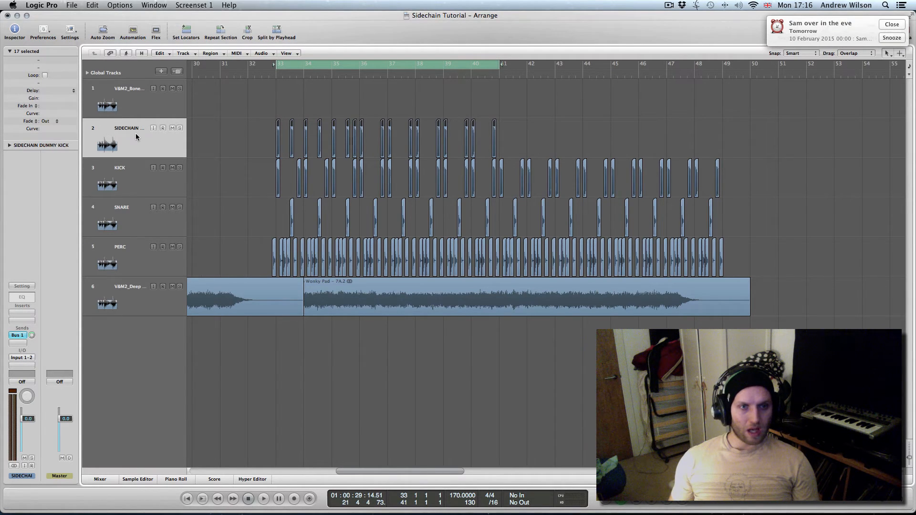
- Choose Audio 6 – SIDECHAIN DUMMY KICK as the side chain source of the Deep Wonky Pad's FF Pro-C compressor
click(137, 304)
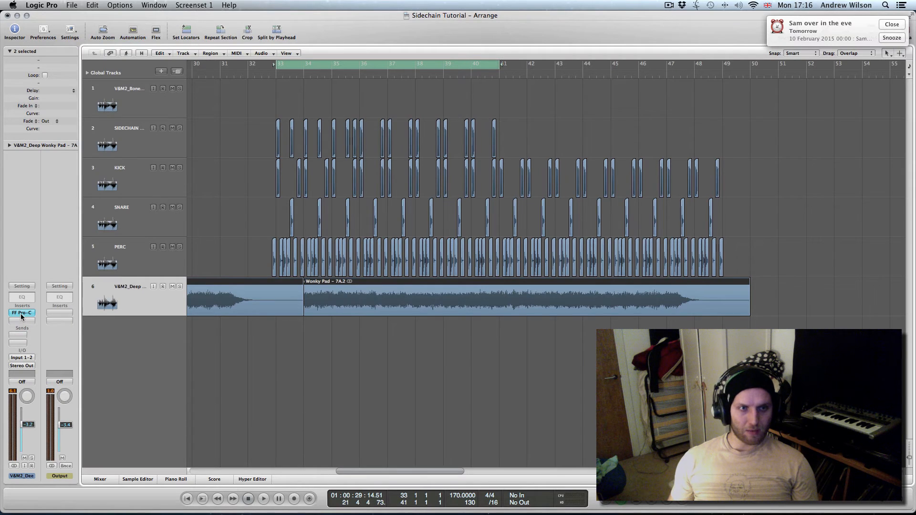
click(21, 314)
click(444, 222)
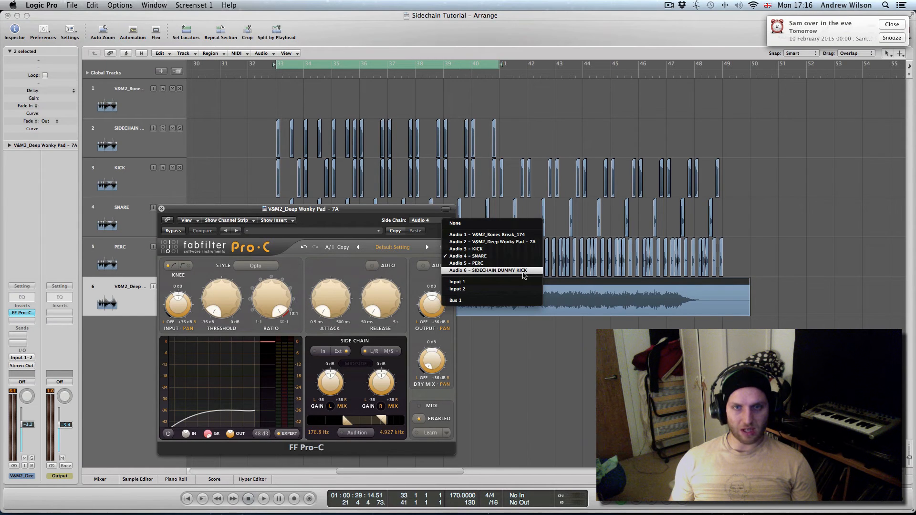
click(524, 271)
- Examine how the dummy kick regions line up with the KICK and SNARE hits from bar 33 onwards
drag(255, 212, 648, 156)
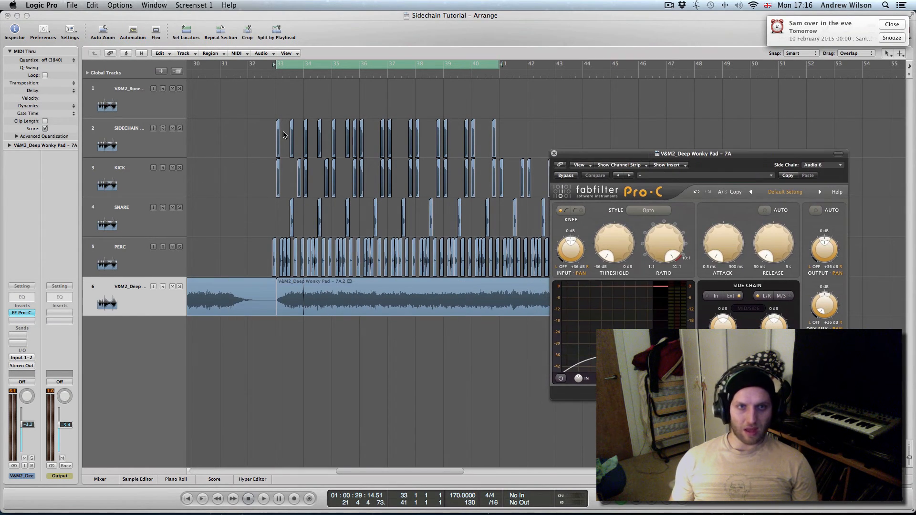
key(ctrl+Right)
key(ctrl+Right)
key(ctrl+Right)
key(ctrl+Right)
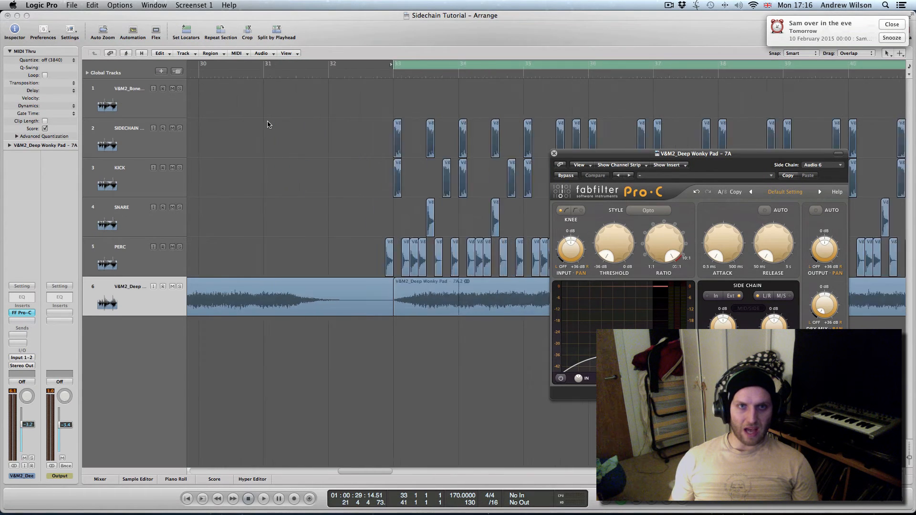
scroll(392, 140, right, 7)
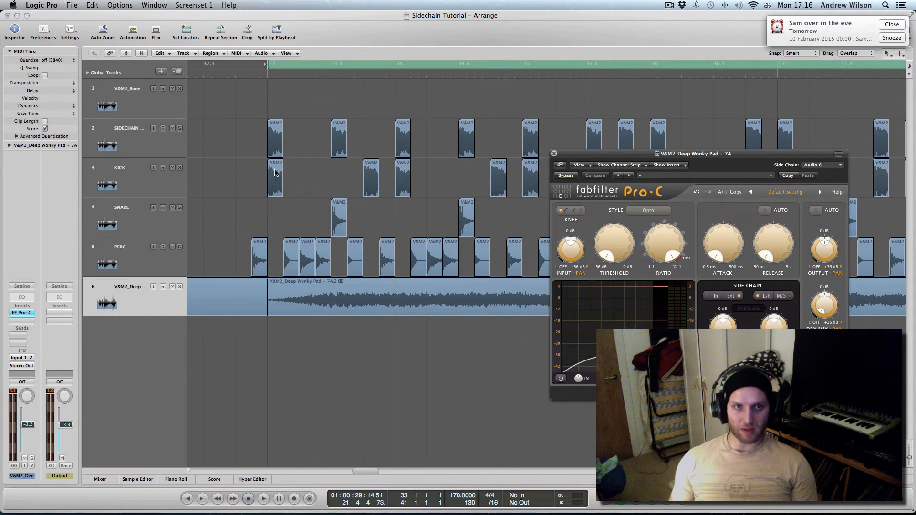
click(339, 127)
click(270, 126)
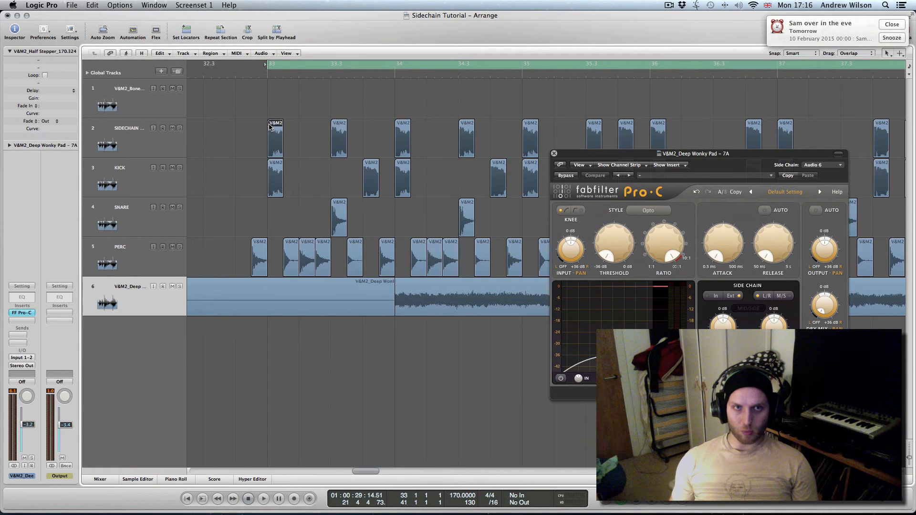
click(341, 128)
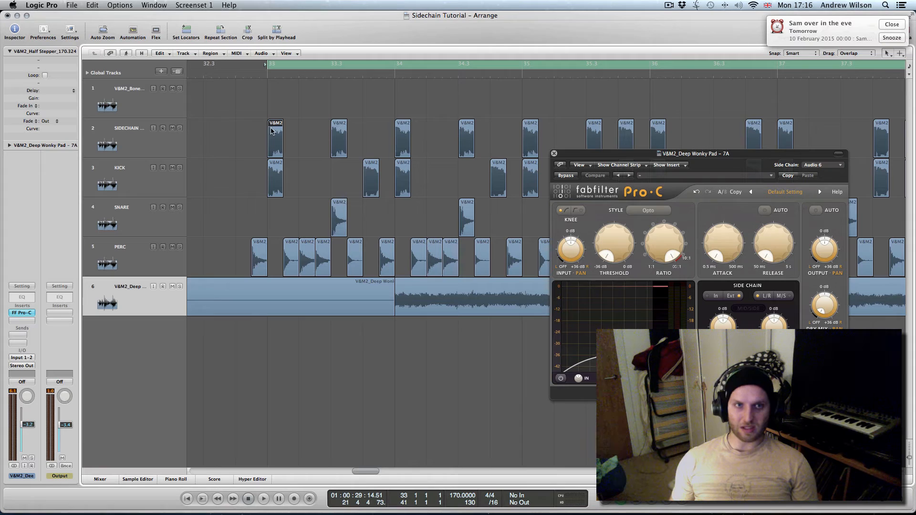
click(139, 154)
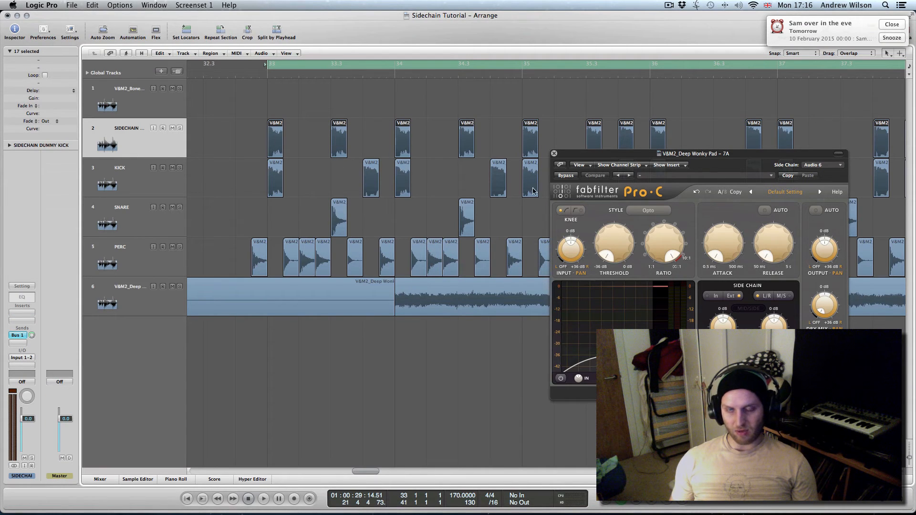
- Play the cycled section from bar 33 to hear the dummy kick trigger the pad's compression, then stop playback
drag(754, 156, 662, 182)
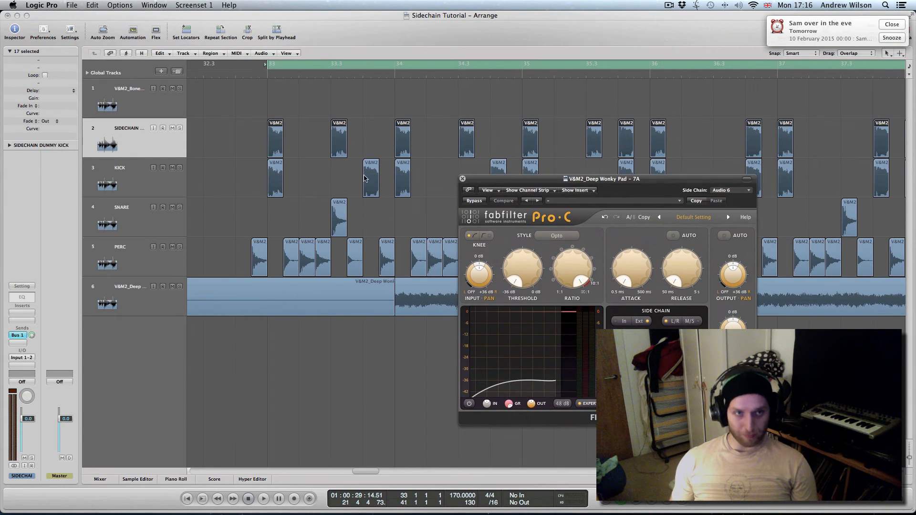
key(space)
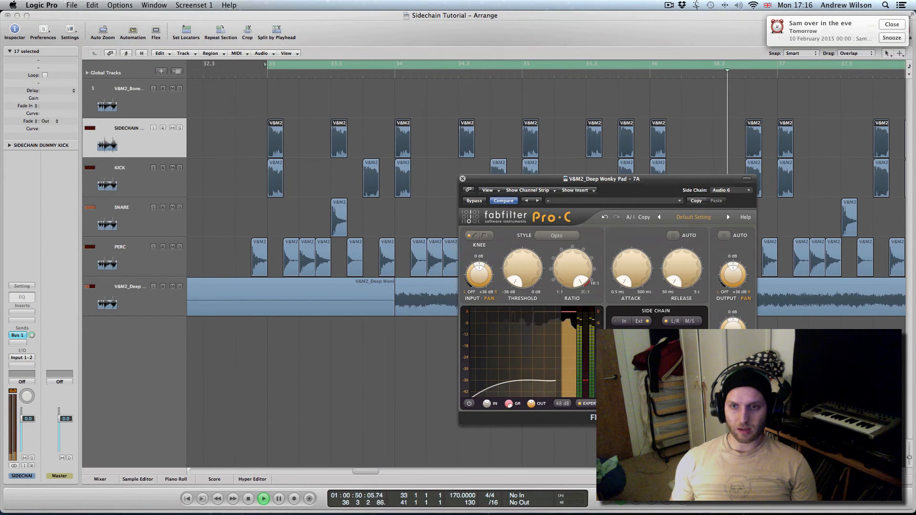
drag(654, 180, 510, 164)
drag(889, 472, 878, 472)
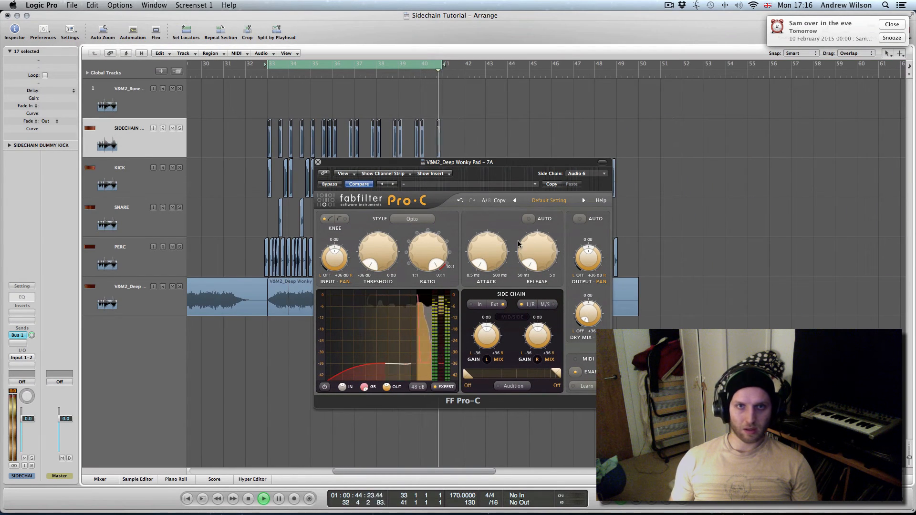
key(space)
- Delete the KICK track's regions within the cycled section between bars 33 and 41
drag(338, 165, 594, 106)
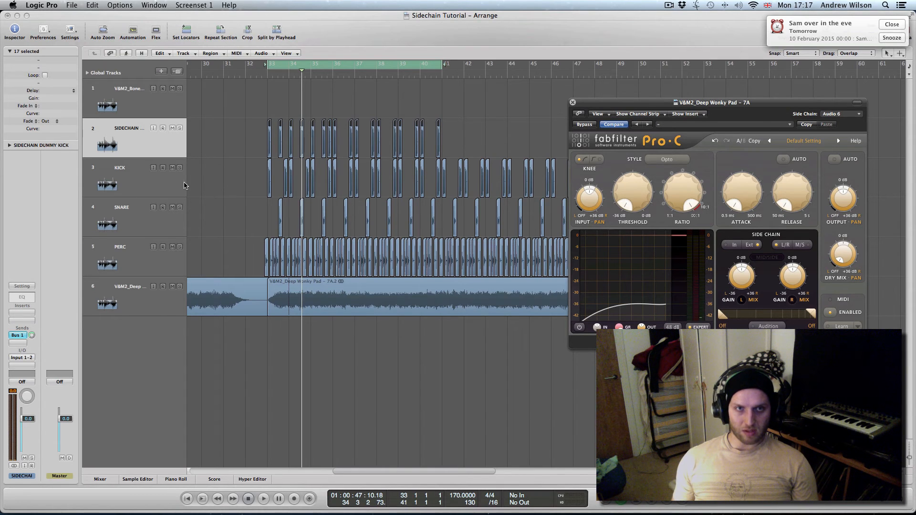
drag(248, 178, 438, 186)
key(Delete)
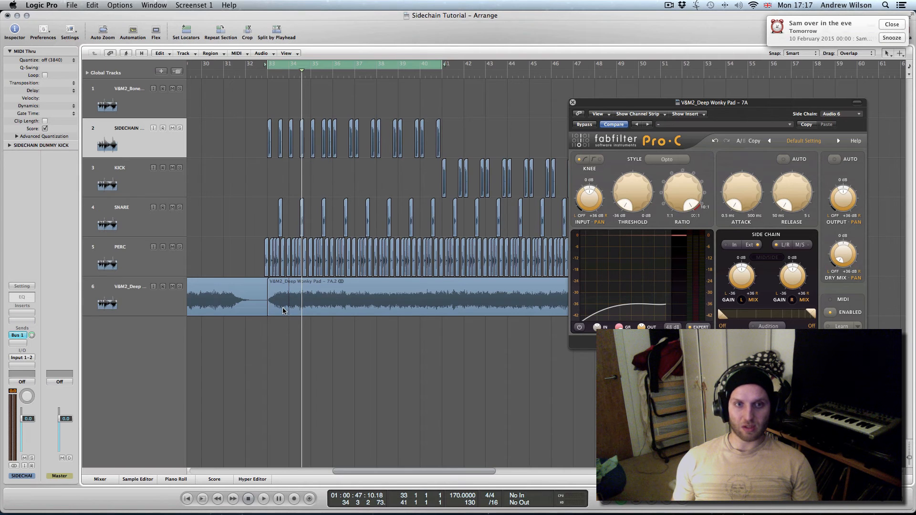
- Play the cycled section without the kick regions, stop playback, and undo their deletion
key(space)
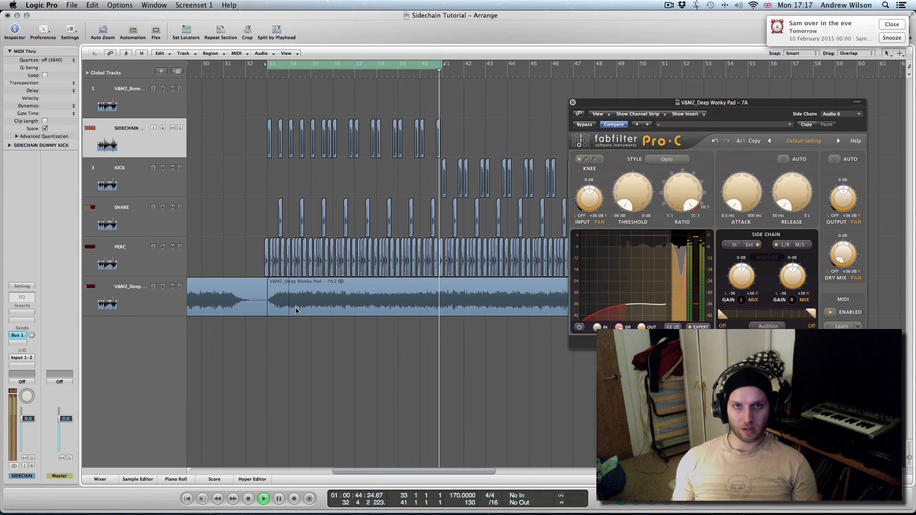
key(space)
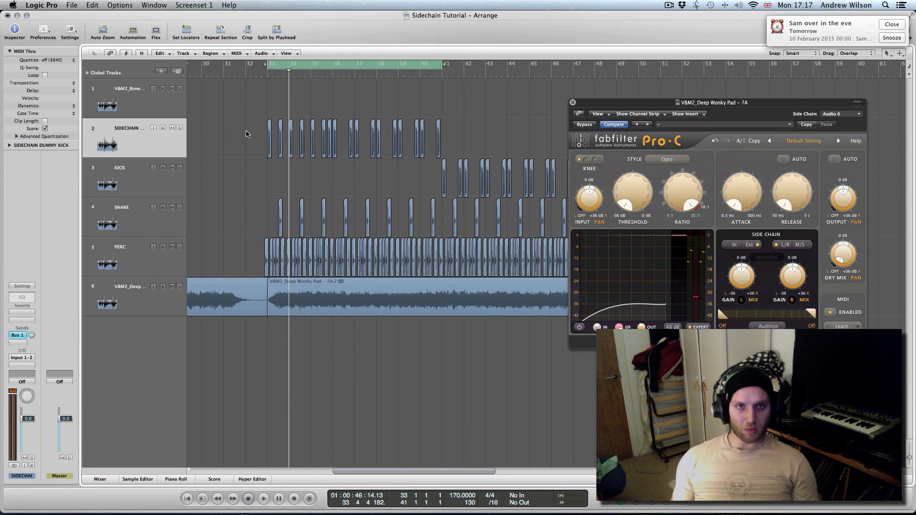
key(super+z)
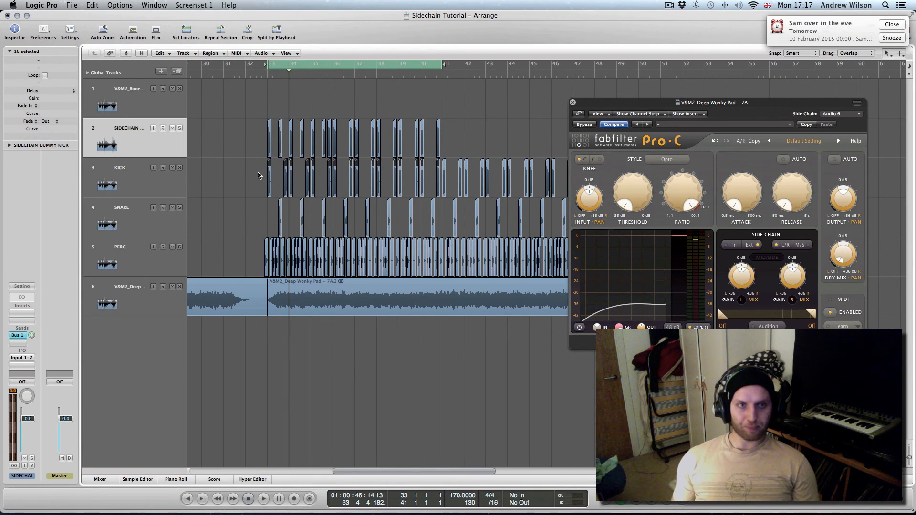
- Add a send to Bus 2 on the KICK track
click(115, 180)
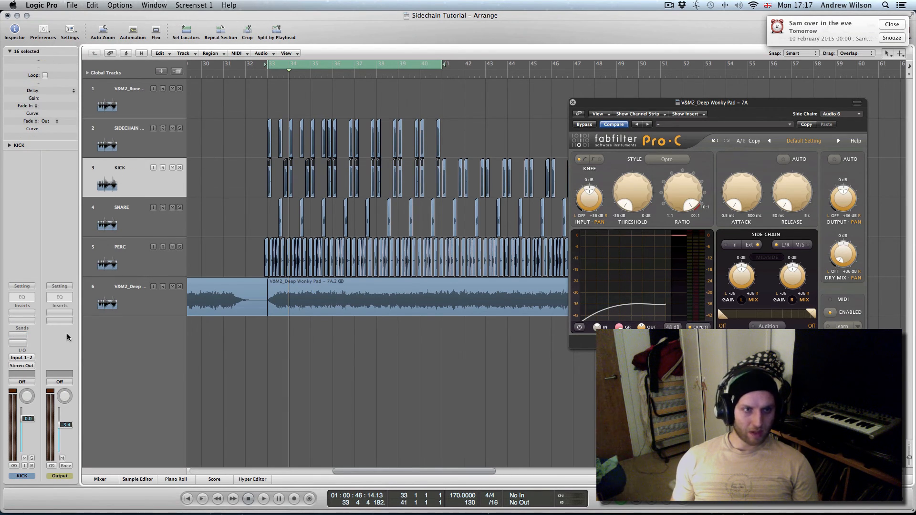
click(19, 336)
mouse_move(42, 348)
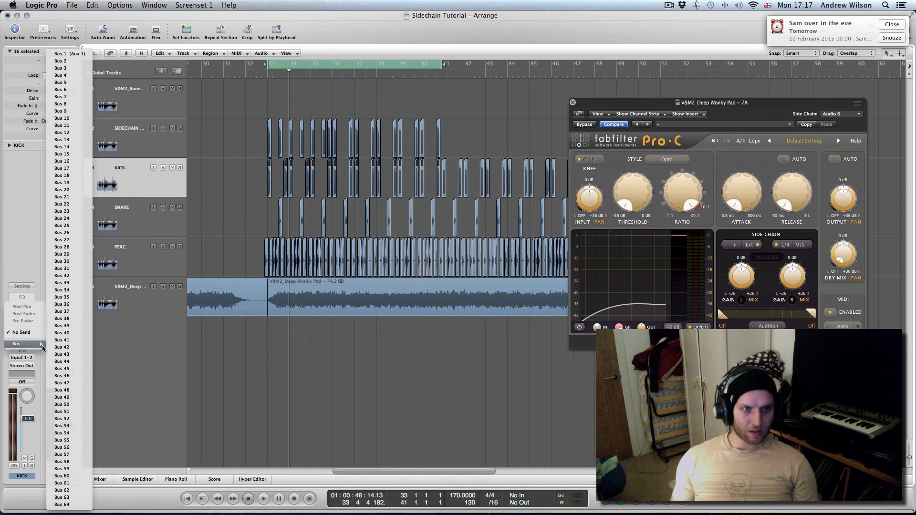
click(75, 67)
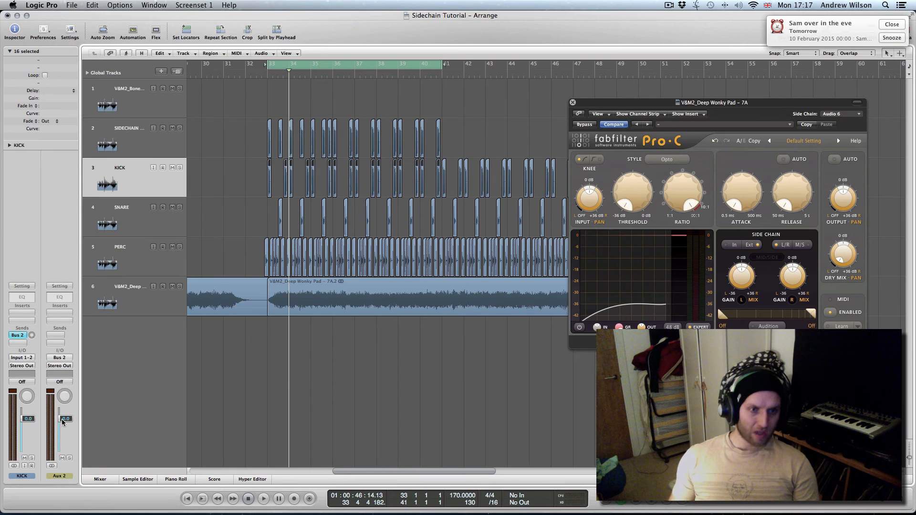
- Rename the Bus 2 aux channel SIDECHAIN BUS and remove its Stereo Out assignment
double_click(58, 477)
text(SI)
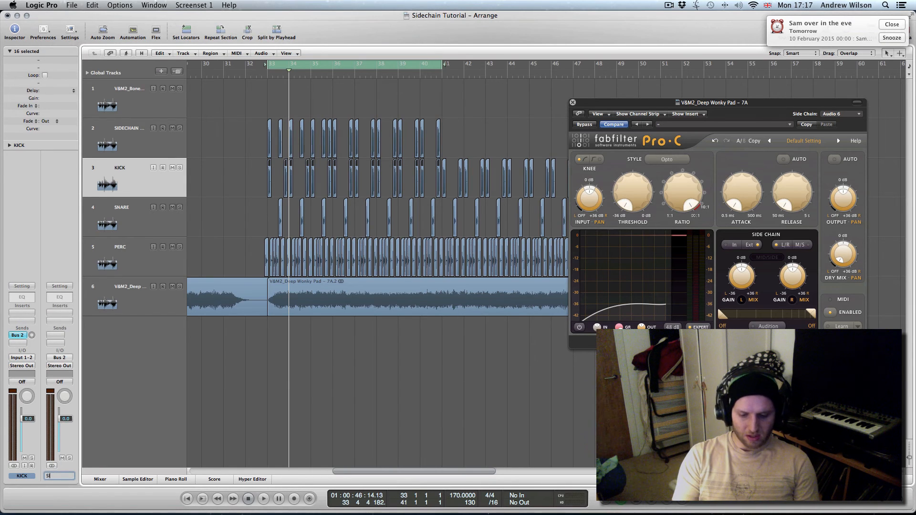
text(DECHAIN BUS)
key(Return)
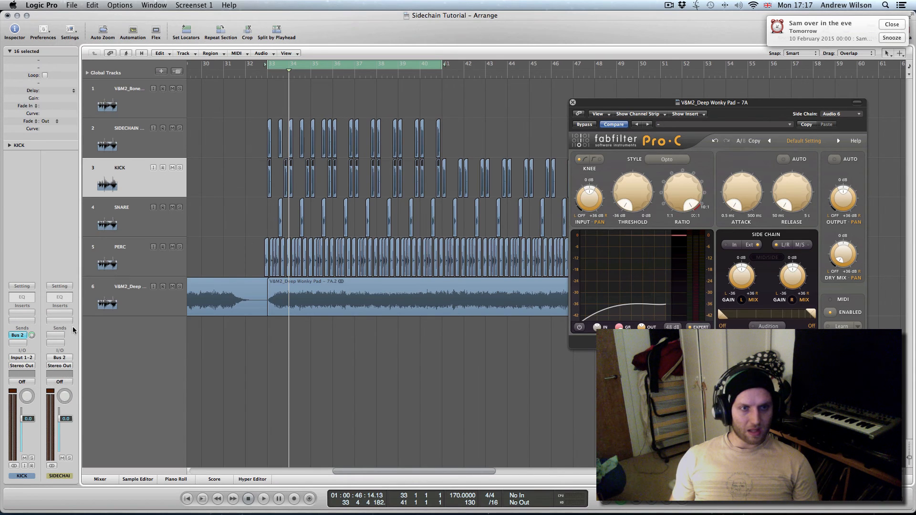
click(64, 369)
click(62, 365)
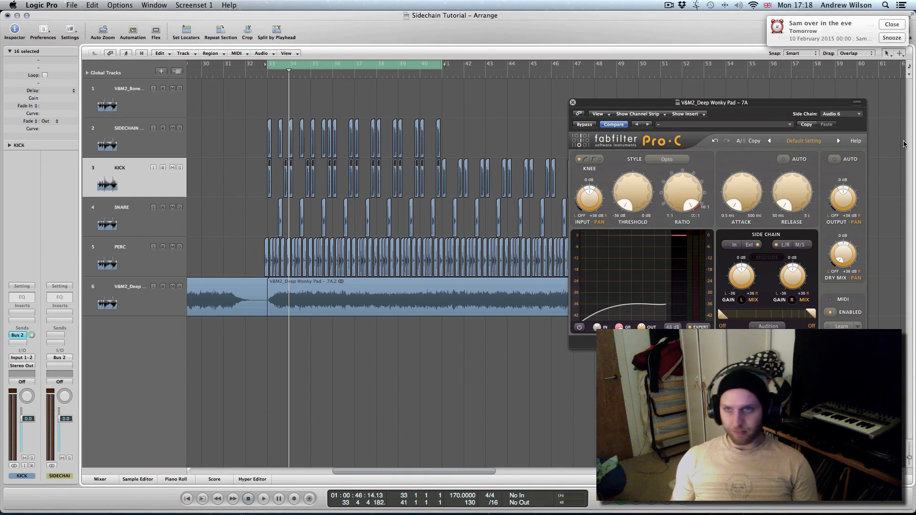
- Set the pad compressor's side chain source to Bus 2 and play the cycled section
click(845, 115)
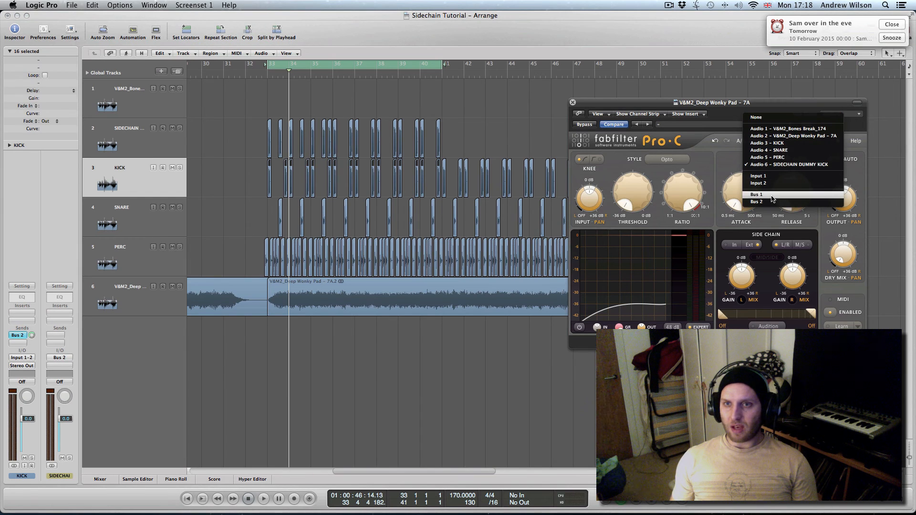
click(771, 202)
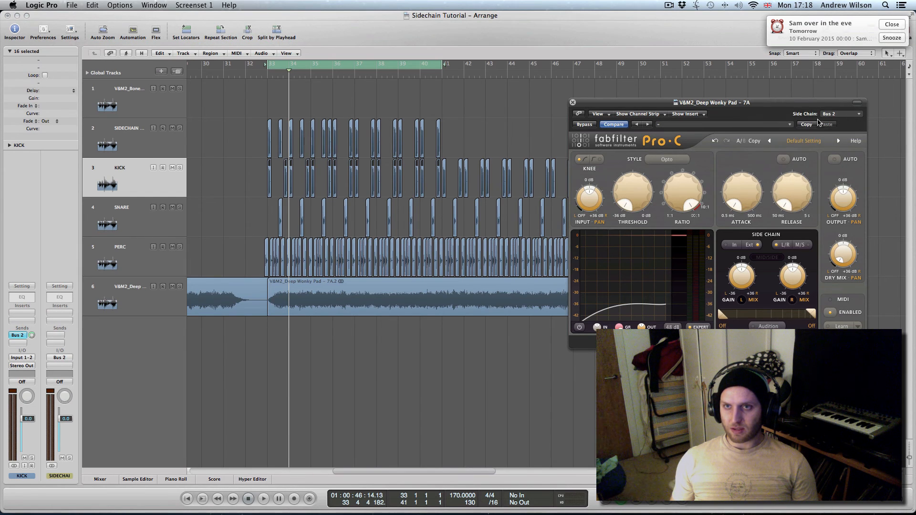
key(space)
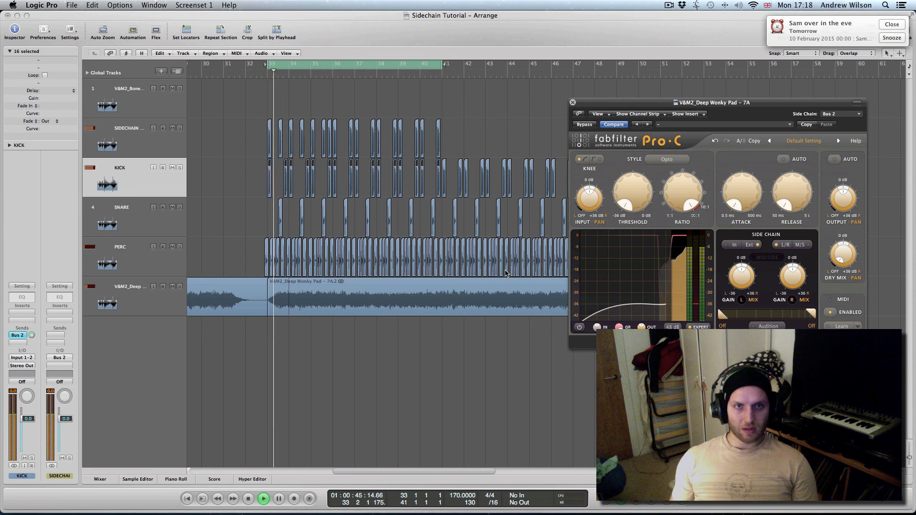
- Add a send to Bus 2 at its default level on the SNARE track and play the cycled section with it
click(139, 217)
key(space)
click(18, 335)
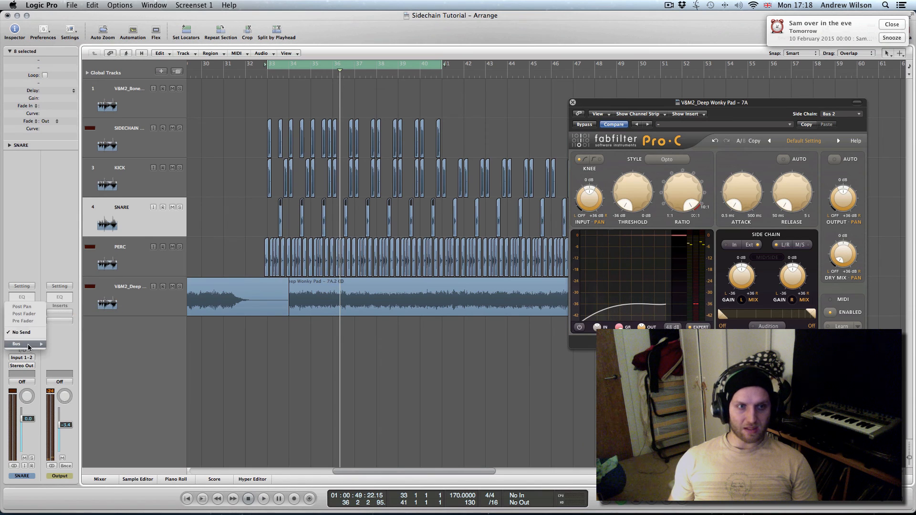
mouse_move(24, 344)
click(74, 61)
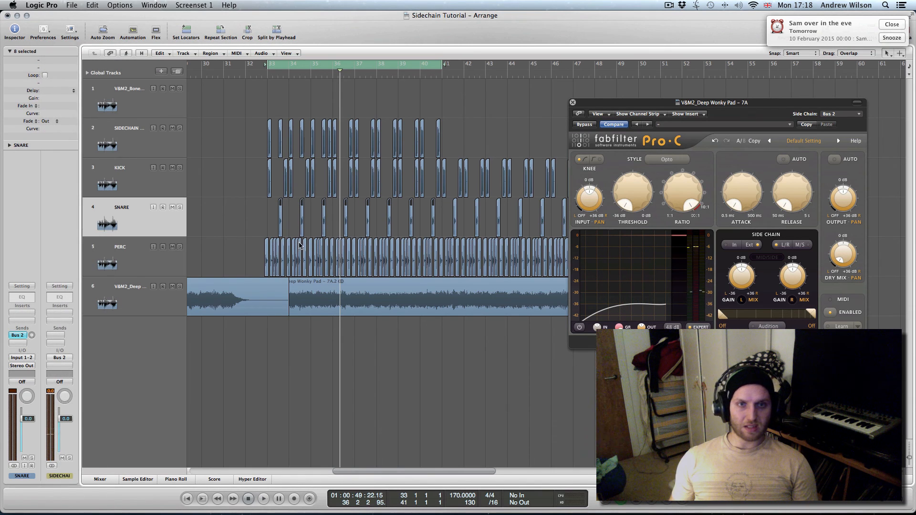
key(space)
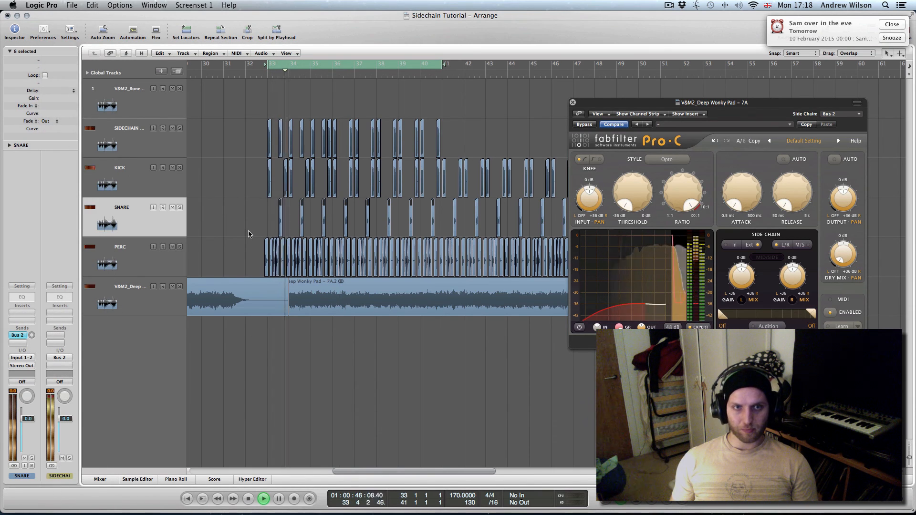
alt+click(31, 336)
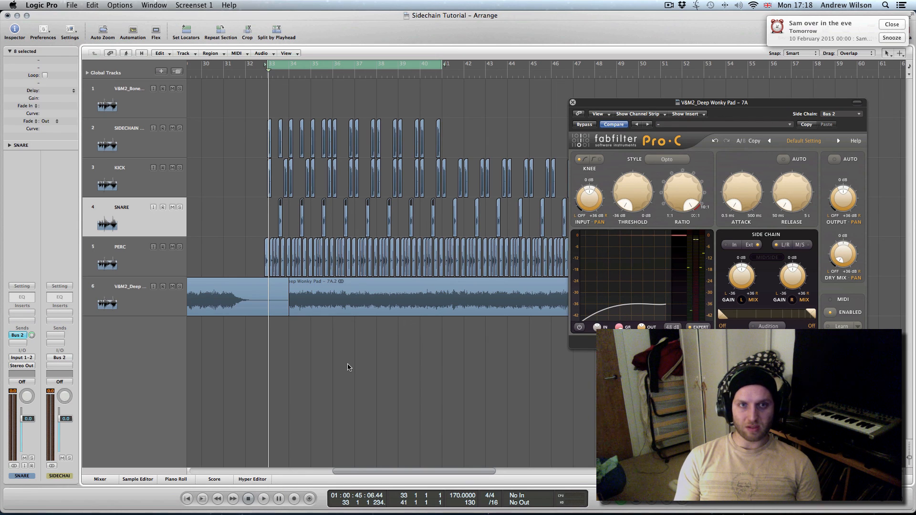
- Review the channel strips and sends of the KICK, SNARE, PERC and SIDECHAIN DUMMY KICK tracks
click(128, 179)
click(126, 224)
click(147, 178)
click(127, 231)
click(135, 257)
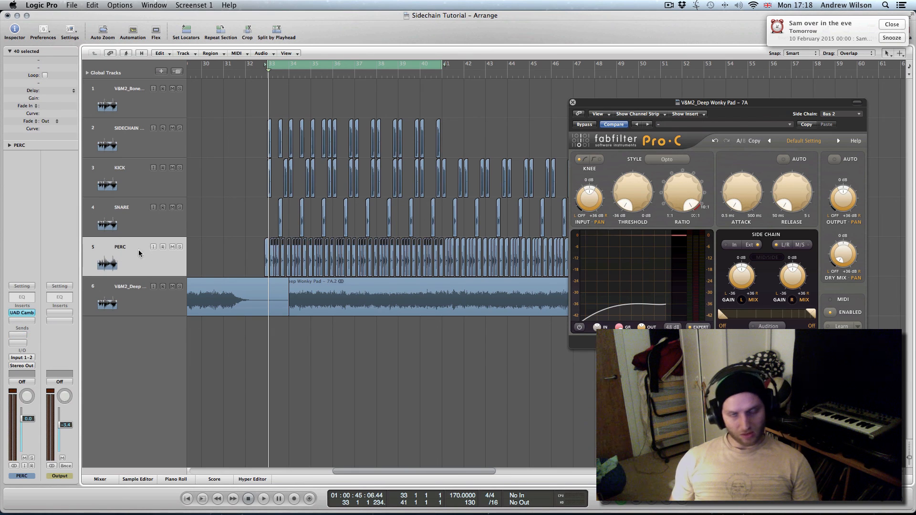
click(138, 131)
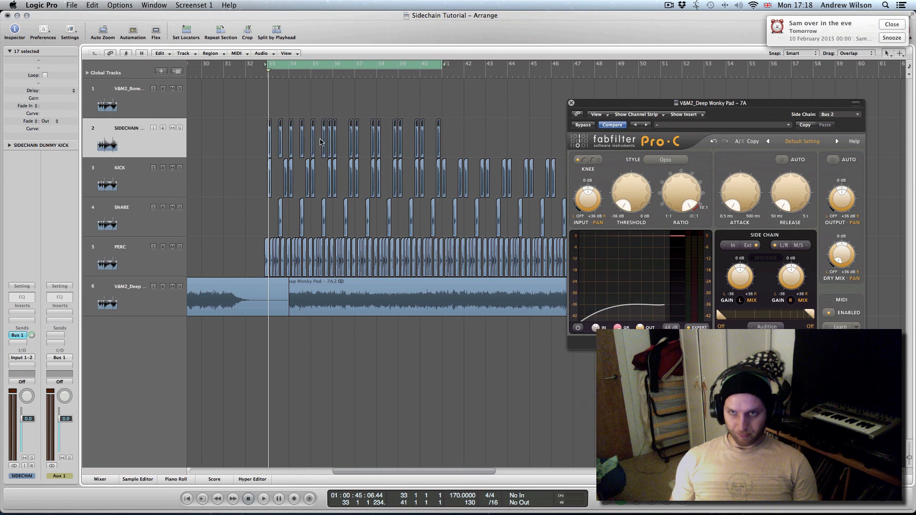
click(144, 185)
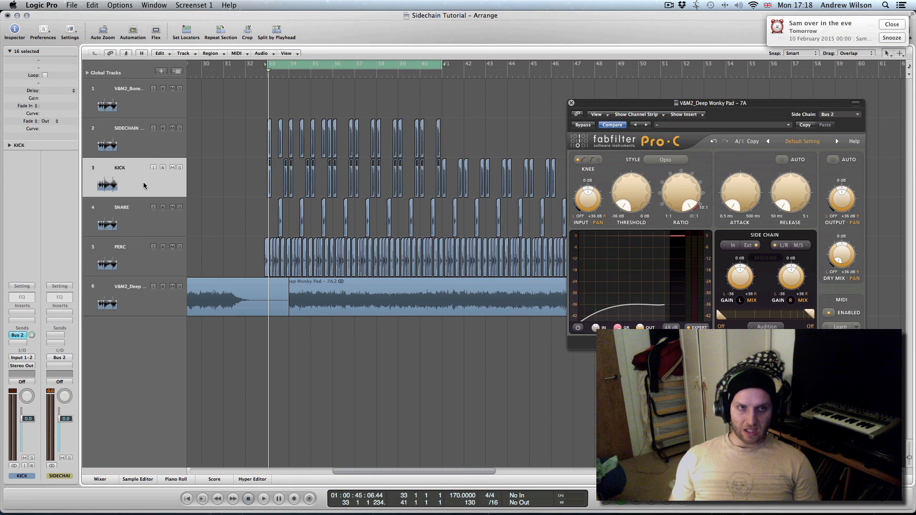